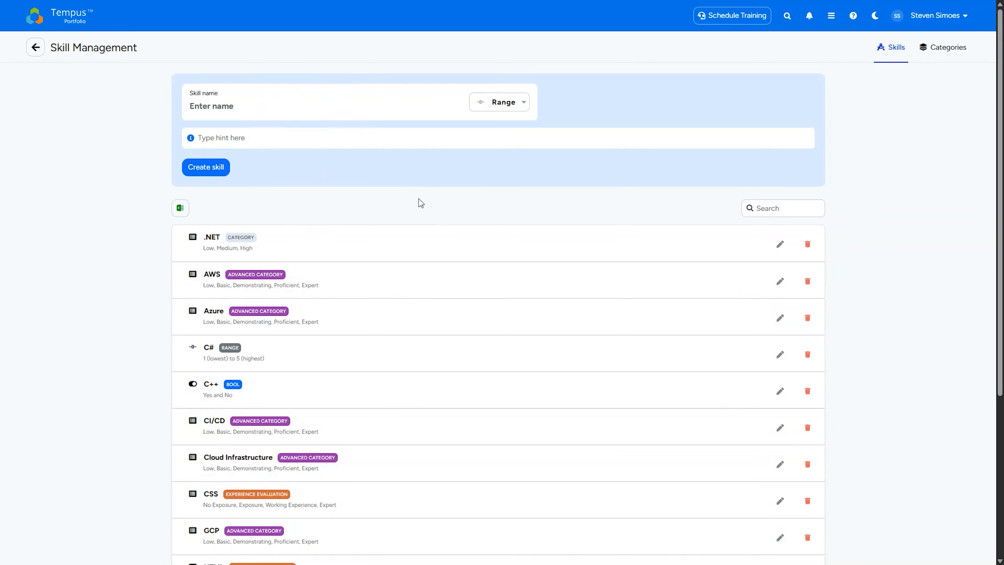
- View the skill categories, and open the skill matrix of the mid-level Back-End Developer in Miami from Resource Management
left_click(960, 55)
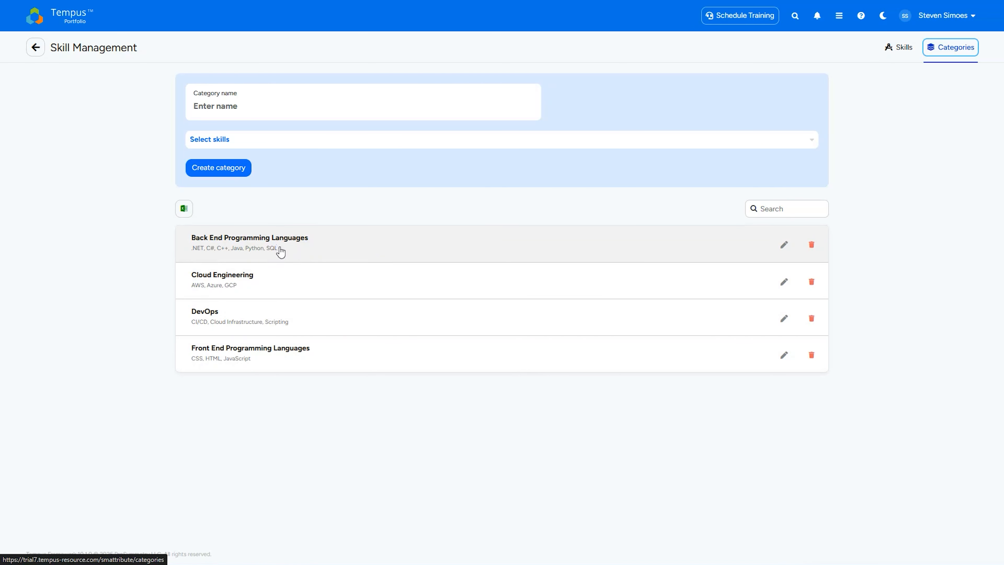
left_click(72, 22)
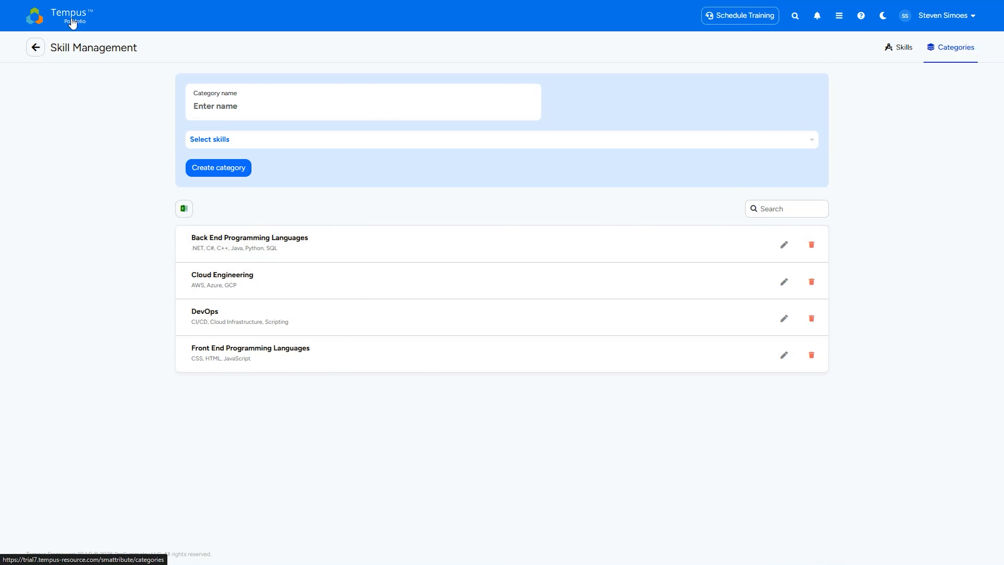
left_click(101, 266)
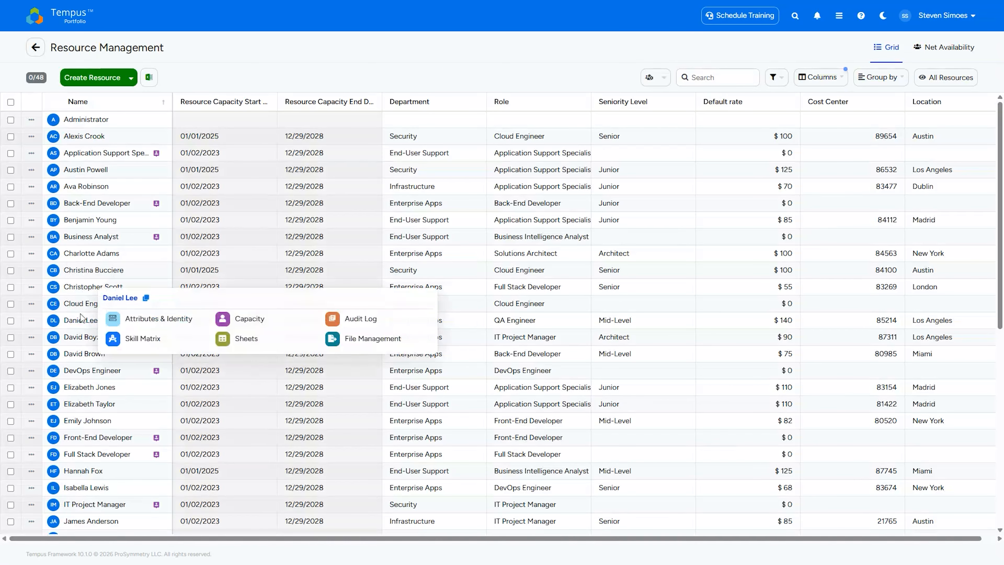
mouse_move(79, 360)
left_click(144, 371)
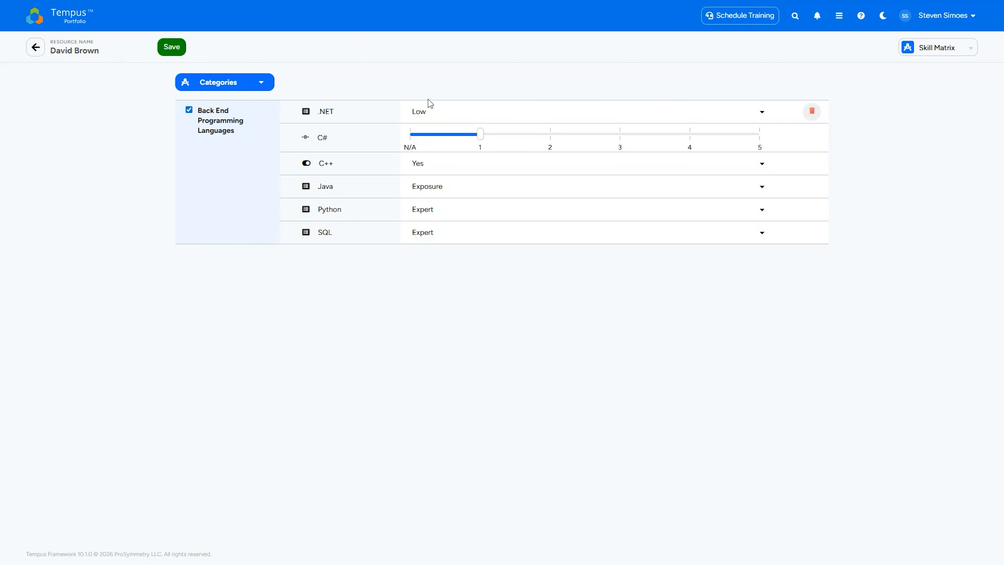
- Examine the skill categories available to this resource and the proficiency levels offered for the .NET skill
left_click(251, 83)
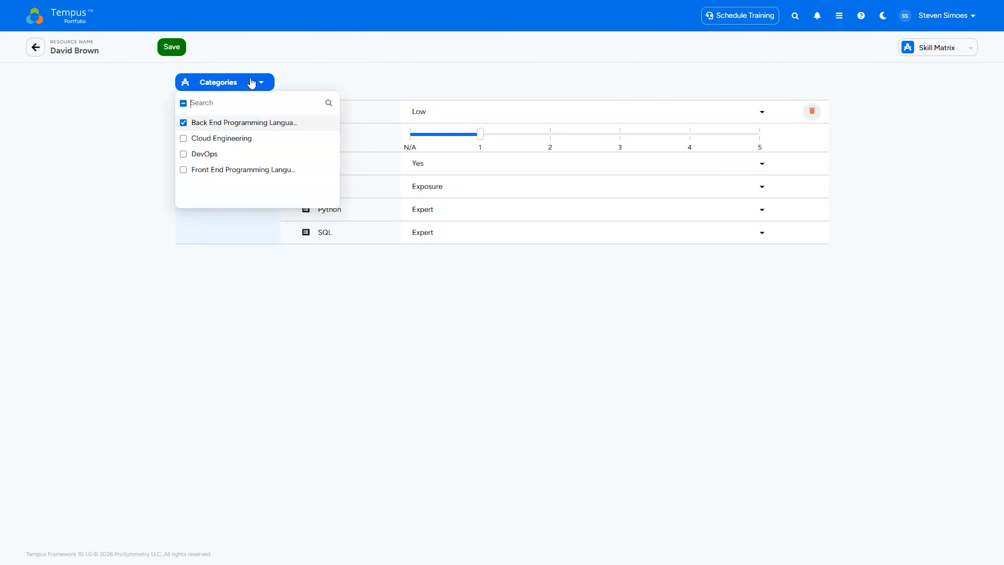
left_click(315, 78)
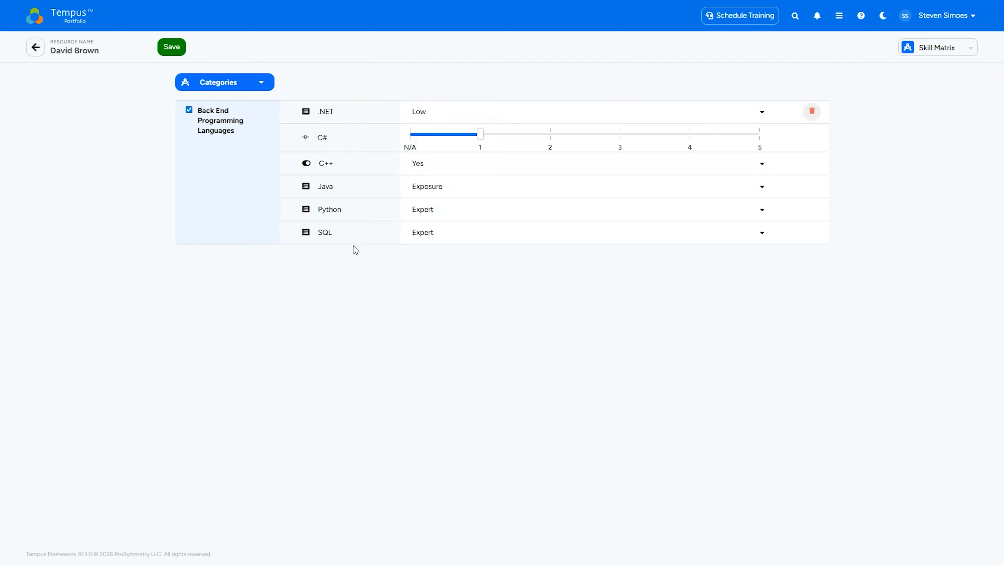
left_click(500, 114)
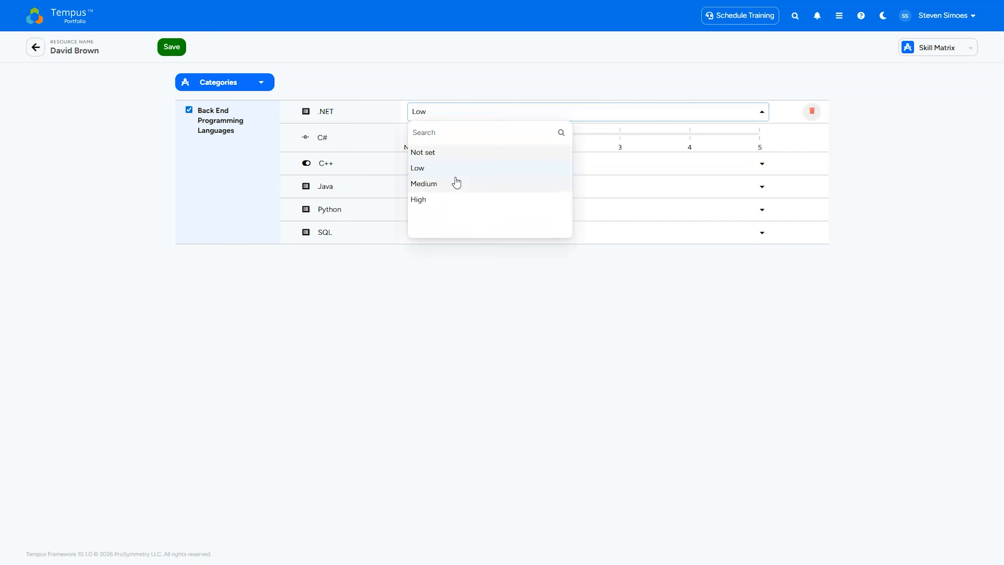
left_click(477, 77)
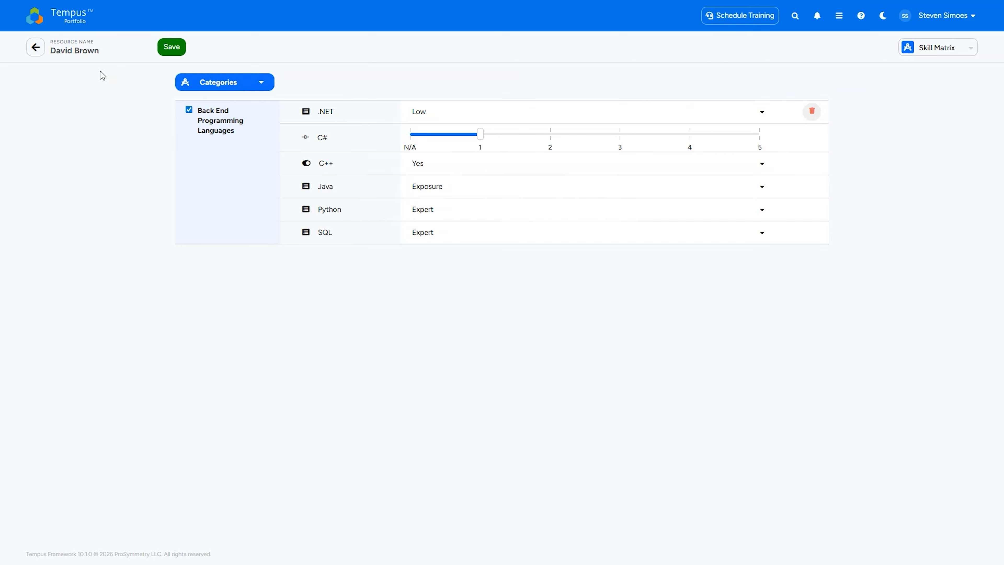
- Open the allocations of the Operation Titan project from Project Management and check the project out for editing
left_click(77, 21)
left_click(213, 103)
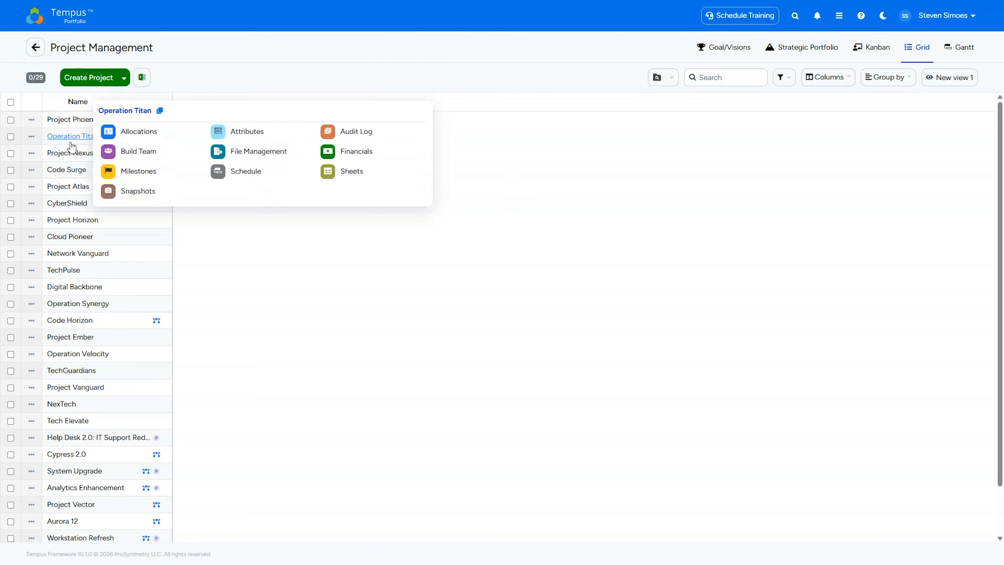
left_click(83, 136)
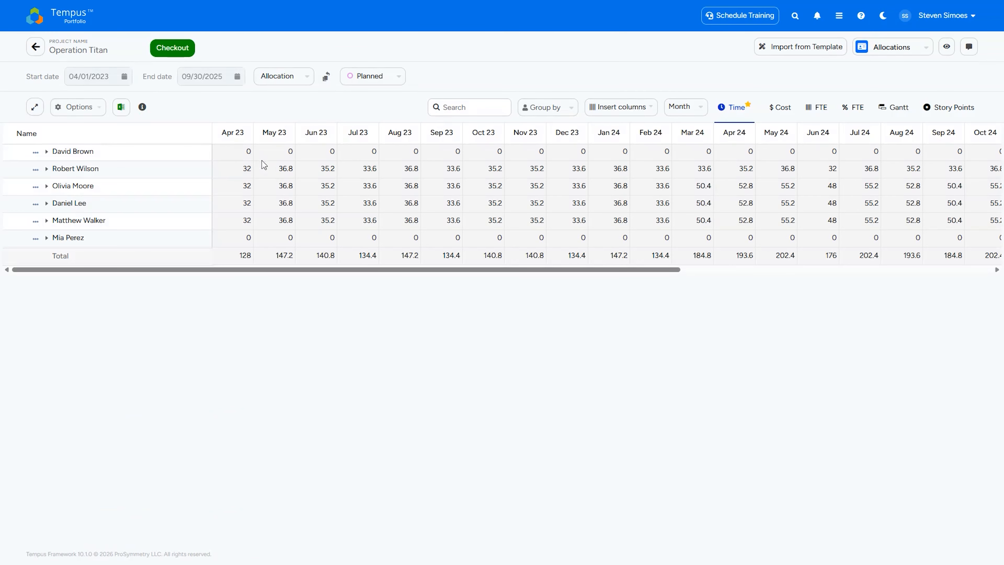
left_click(191, 47)
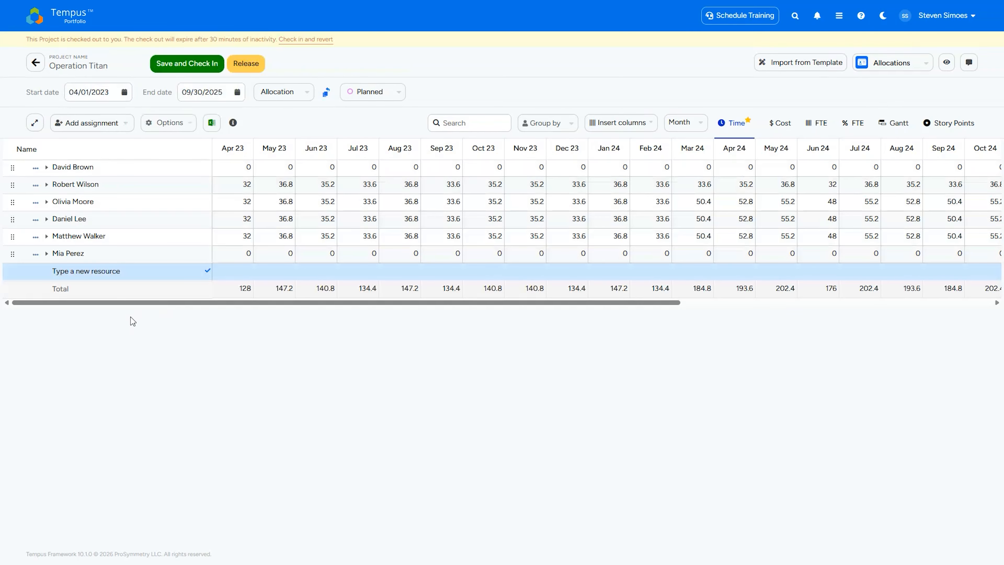
- Add the Back-End Developer demand planning resource to the Operation Titan allocations
left_click(115, 265)
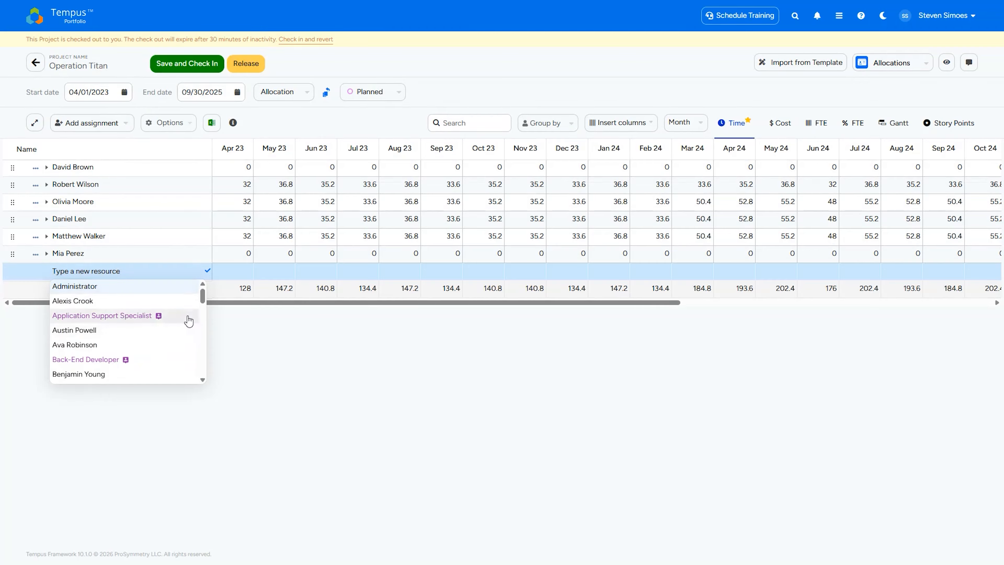
left_click(85, 359)
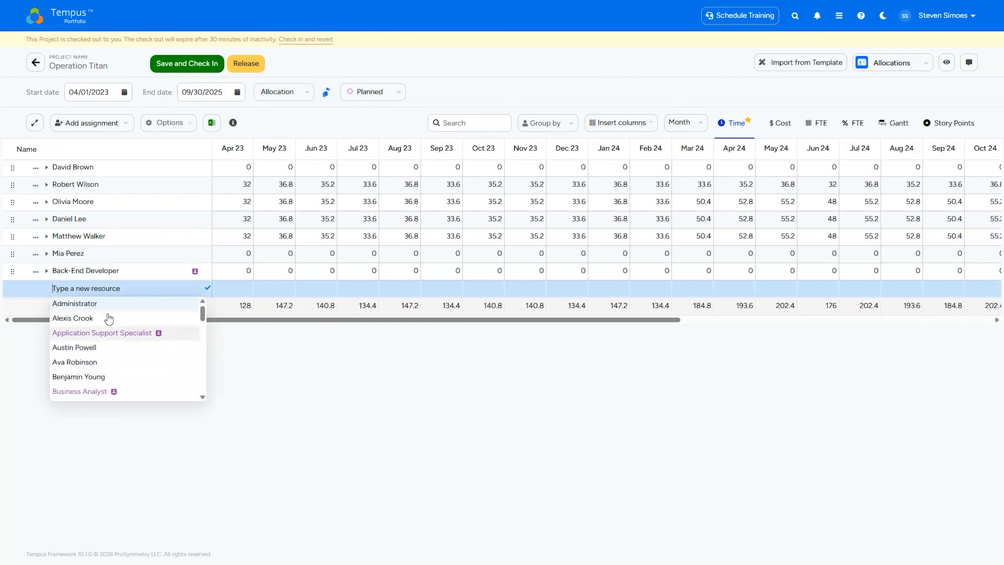
mouse_move(196, 274)
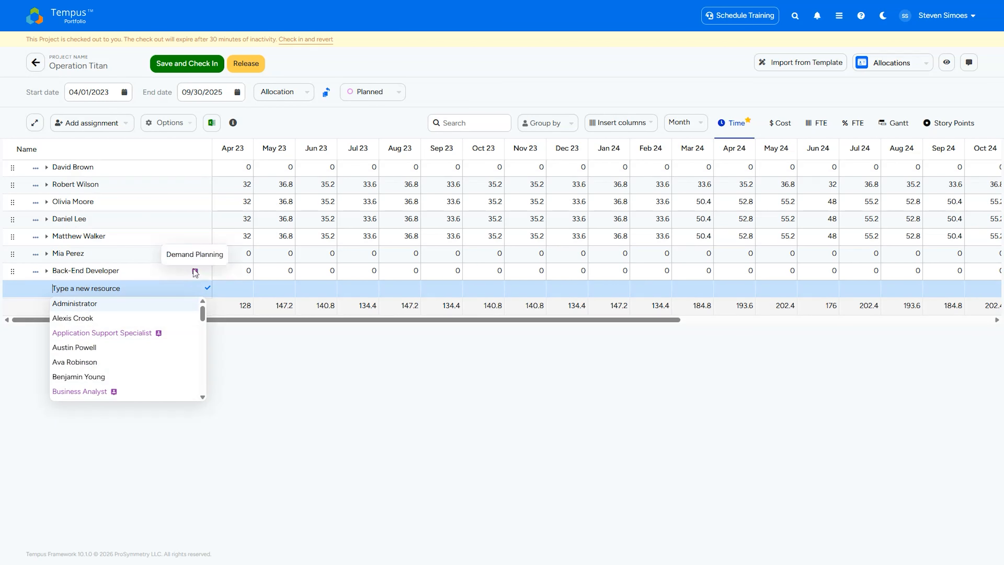
left_click(268, 356)
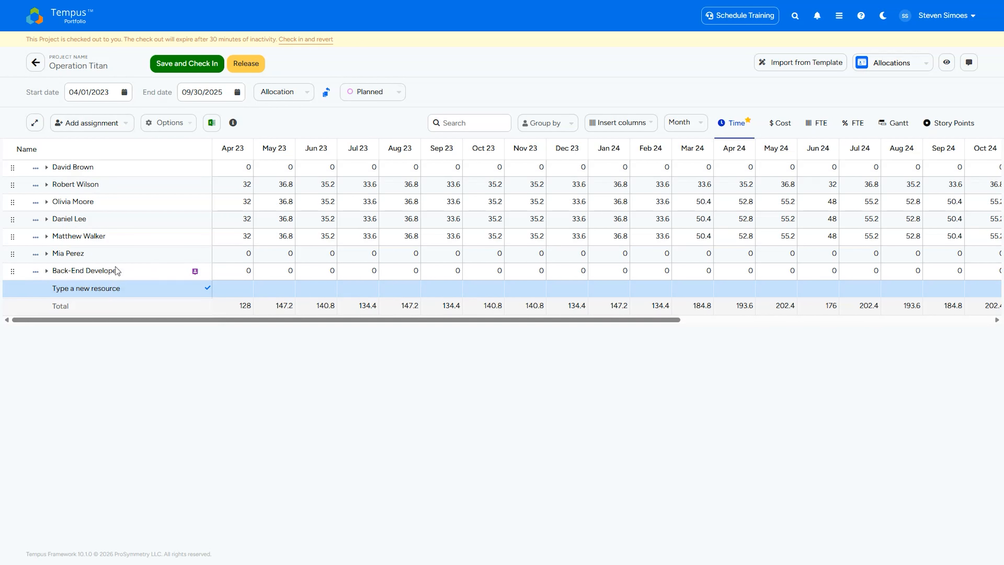
- Add a task named Develop App under the Back-End Developer resource
left_click(47, 271)
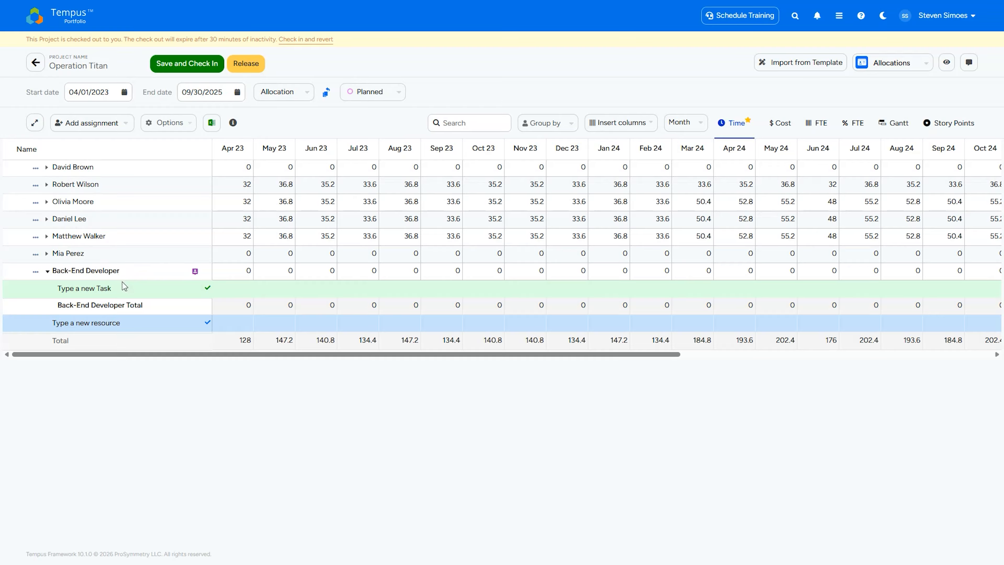
left_click(118, 289)
type("Develop App")
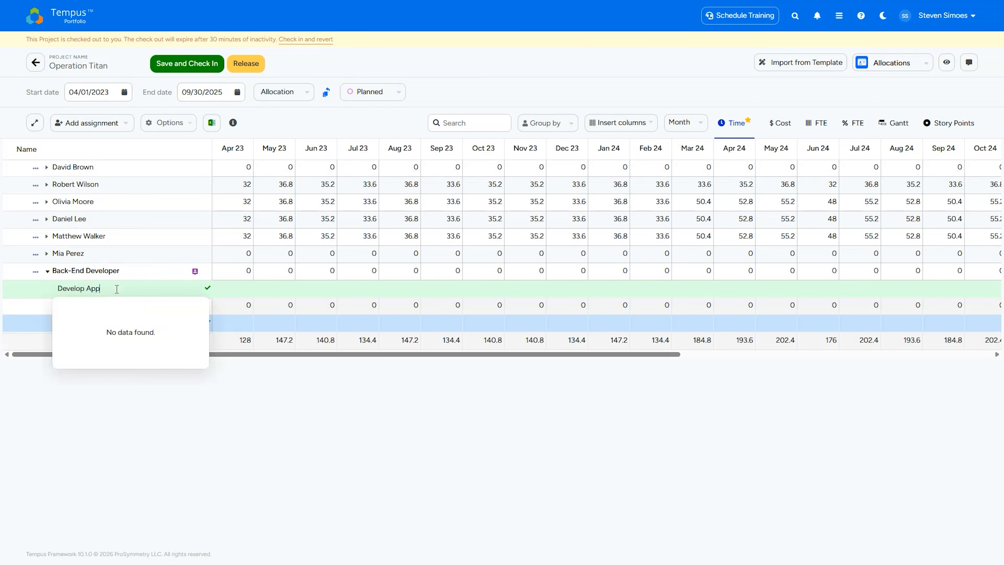
key("Return")
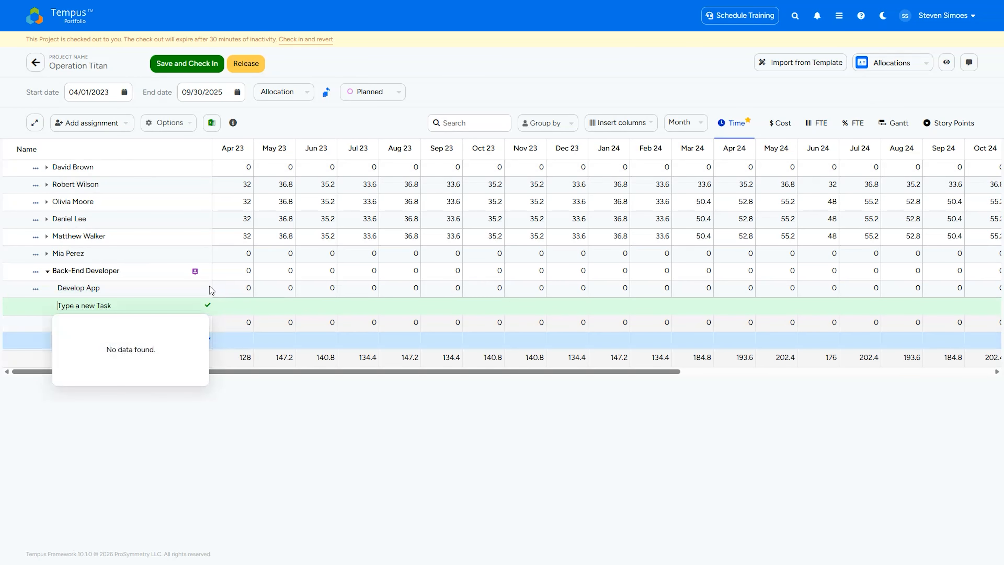
- Set the Develop App task's Apr 23 time allocation to 100
left_click(241, 288)
type("100")
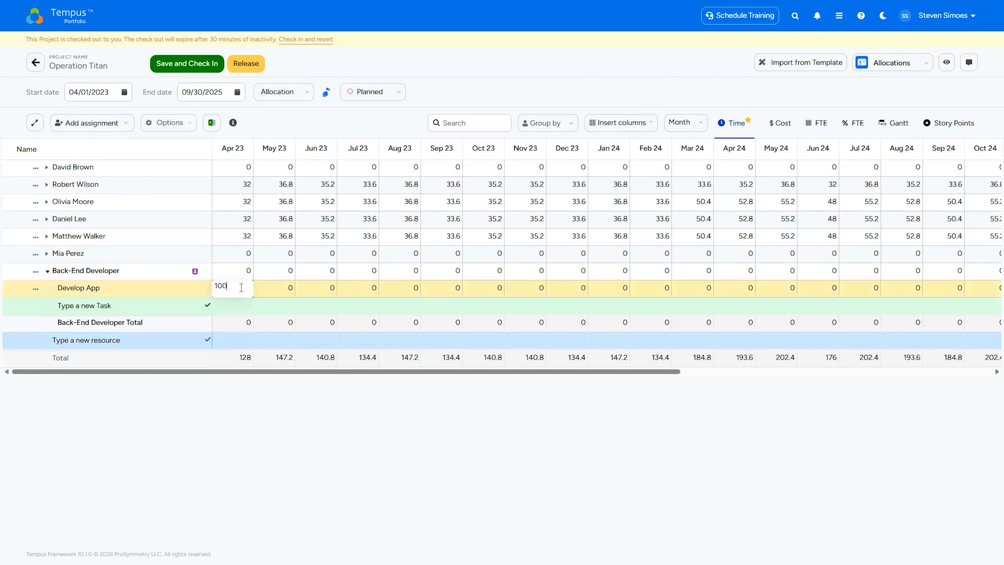
left_click(209, 436)
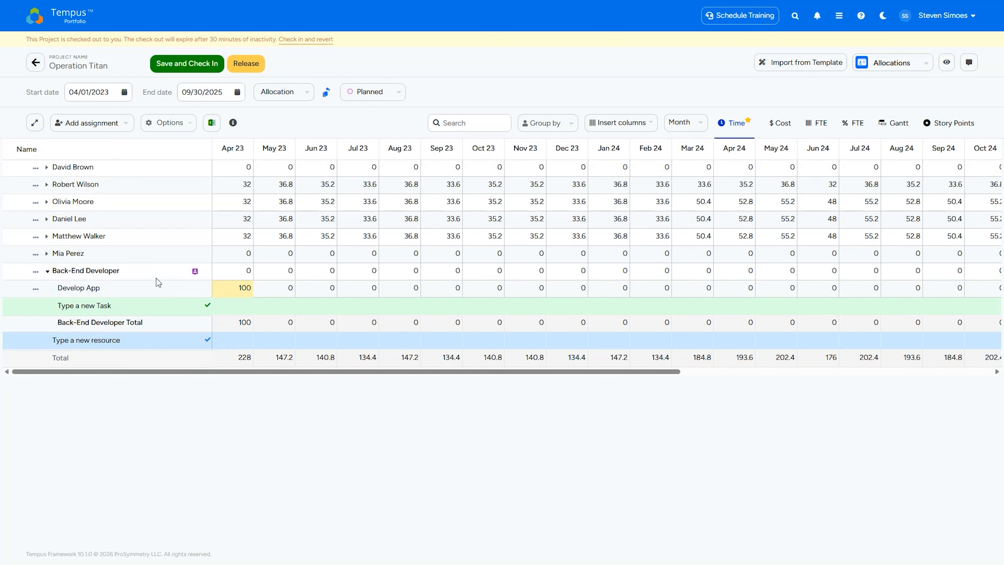
- Add the .NET, C++, C#, Java and Python skills to the assignment skills of the Develop App task
left_click(35, 288)
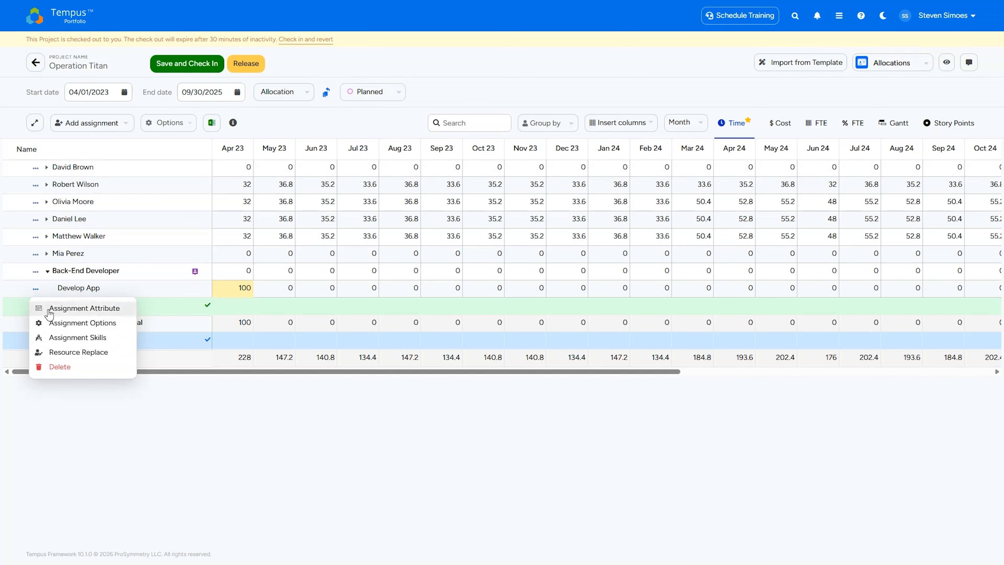
left_click(94, 338)
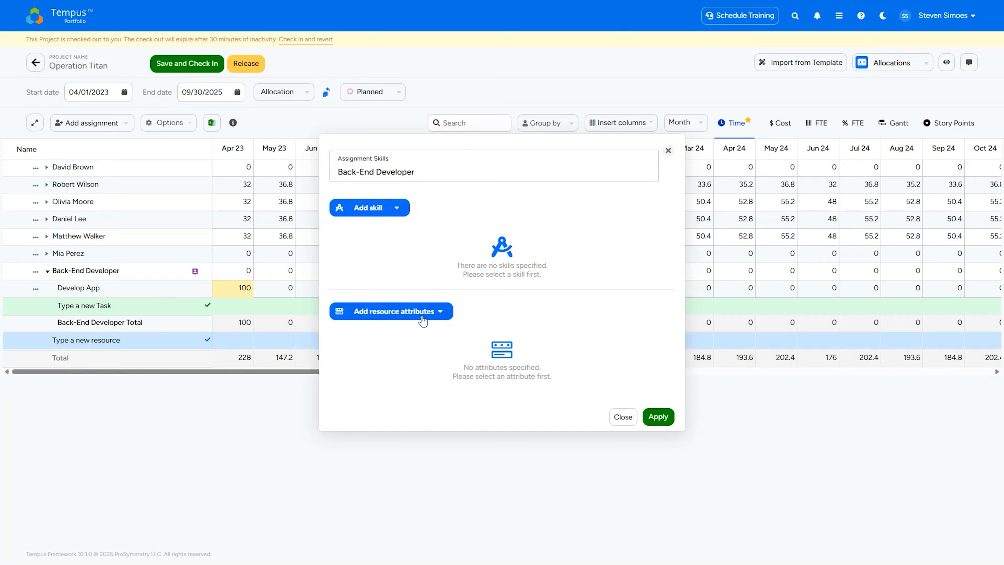
left_click(395, 211)
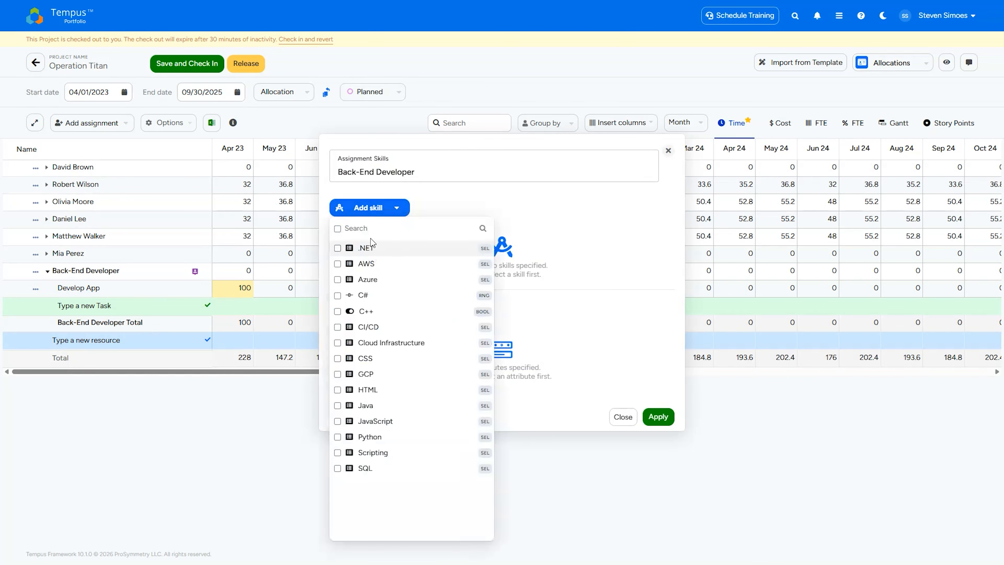
left_click(372, 249)
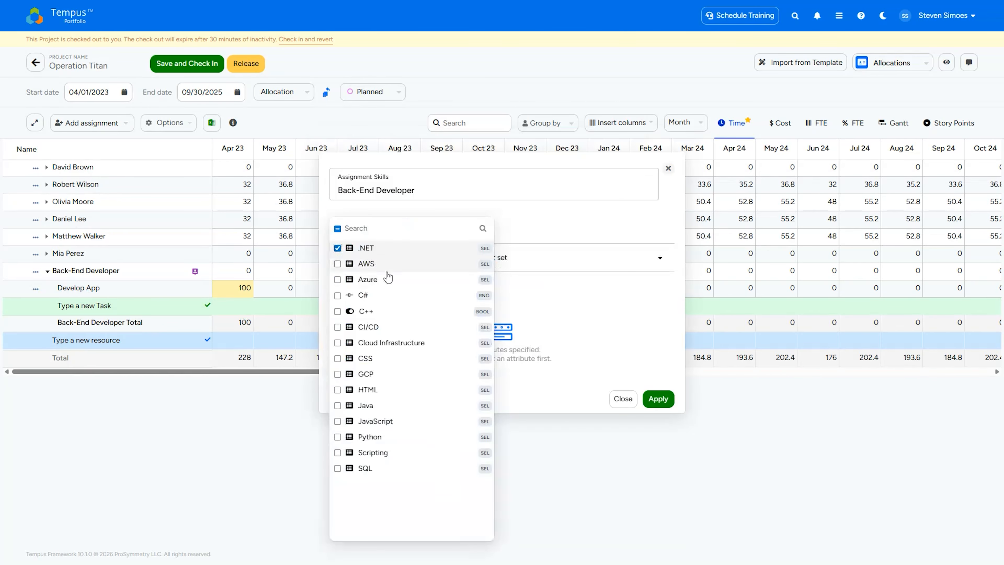
left_click(375, 312)
left_click(374, 312)
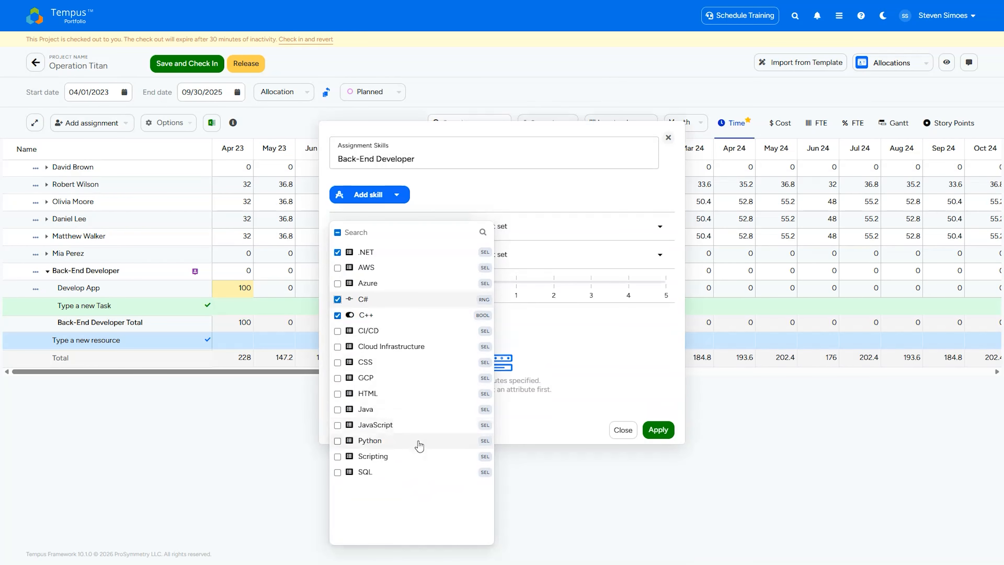
left_click(382, 413)
left_click(380, 455)
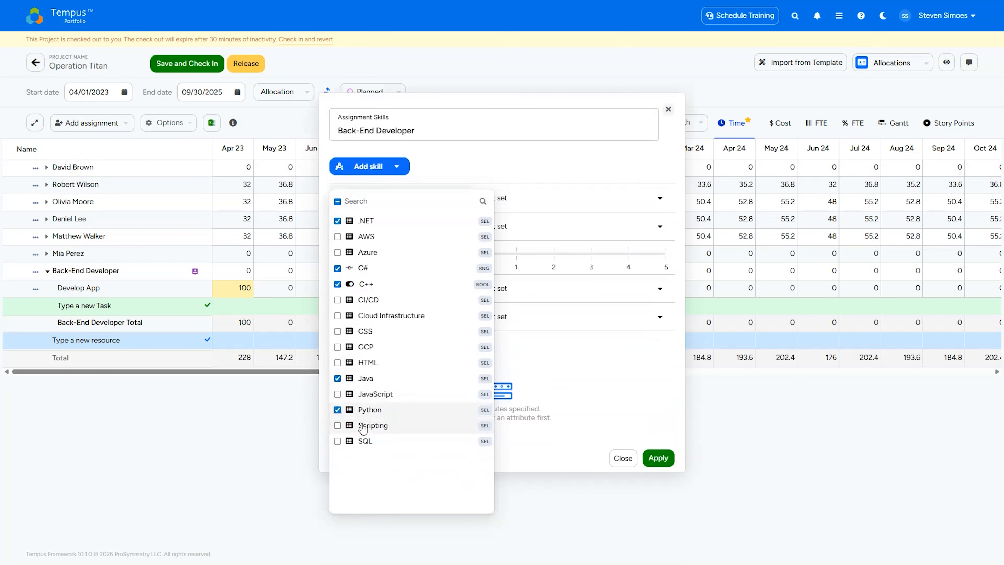
left_click(528, 172)
- Add Location as a resource attribute for the Back-End Developer assignment
left_click(390, 352)
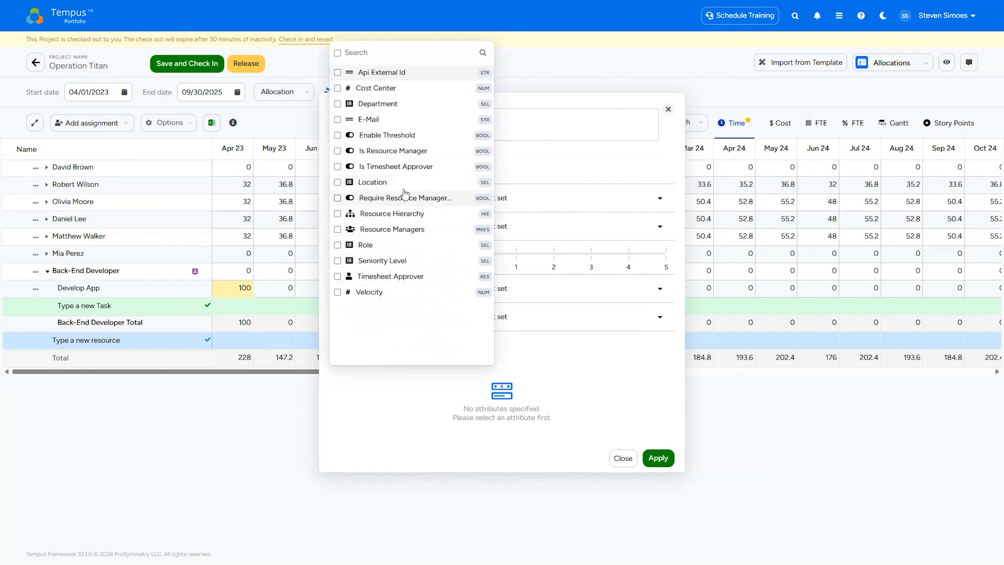
left_click(411, 185)
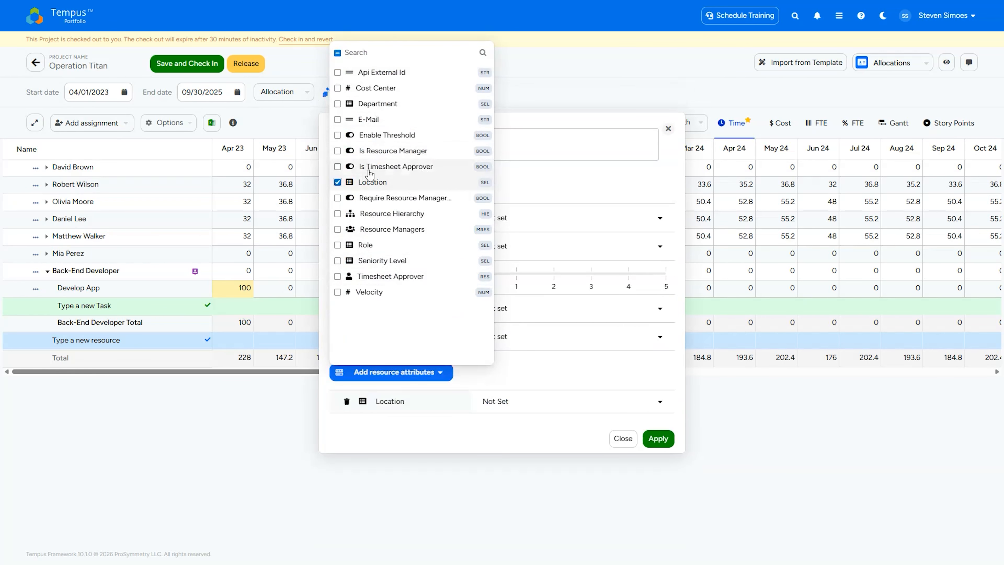
left_click(510, 433)
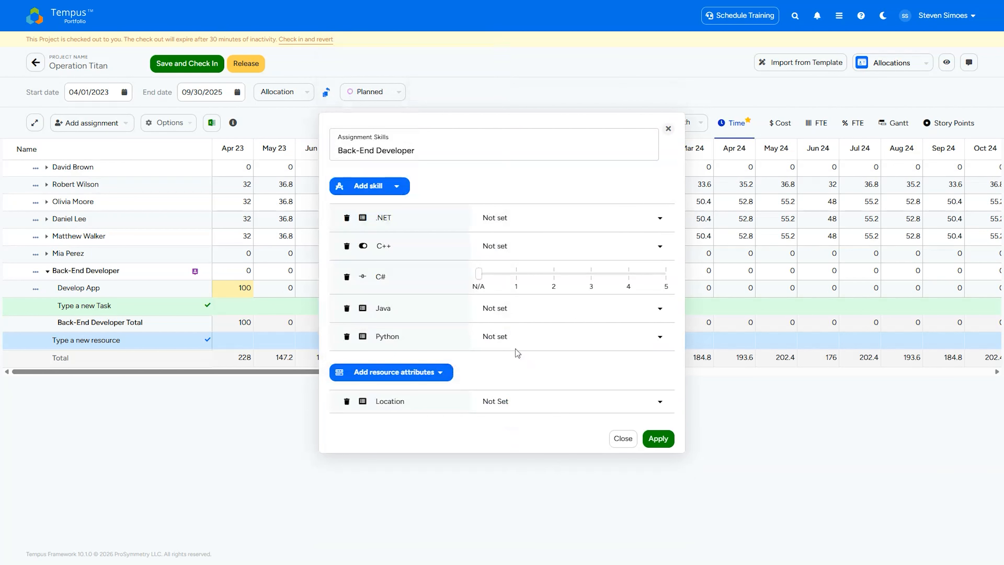
- Set the required skill values to Low for .NET, Yes for C++, 2 for C#, Exposure for Java and Working Experience for Python
left_click(540, 218)
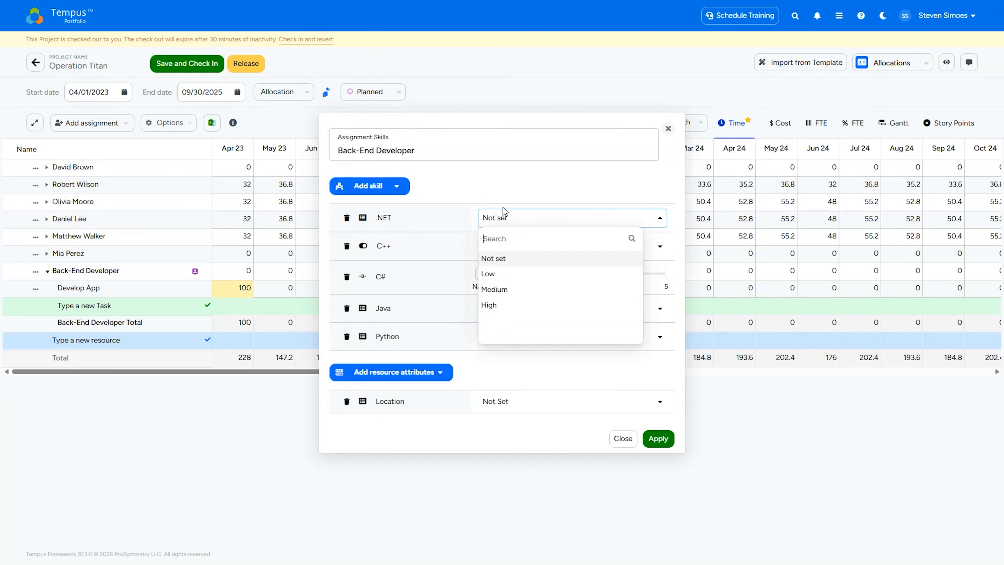
left_click(513, 275)
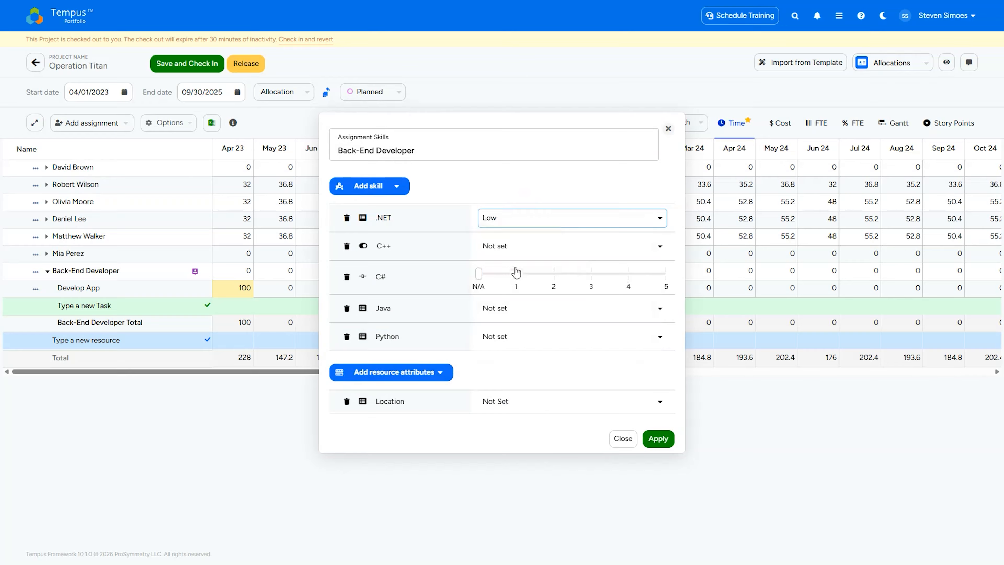
left_click(521, 247)
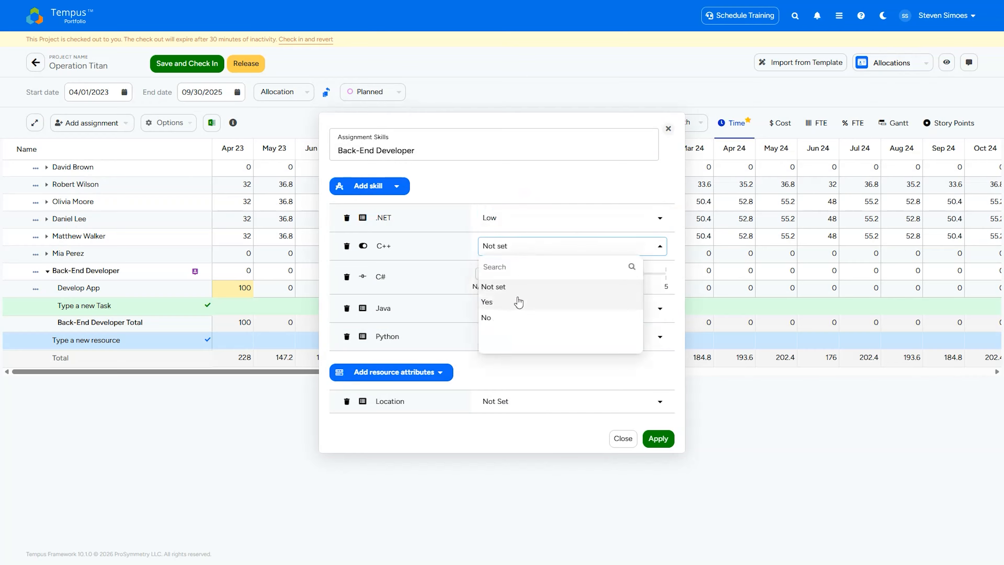
left_click(518, 301)
left_click(553, 273)
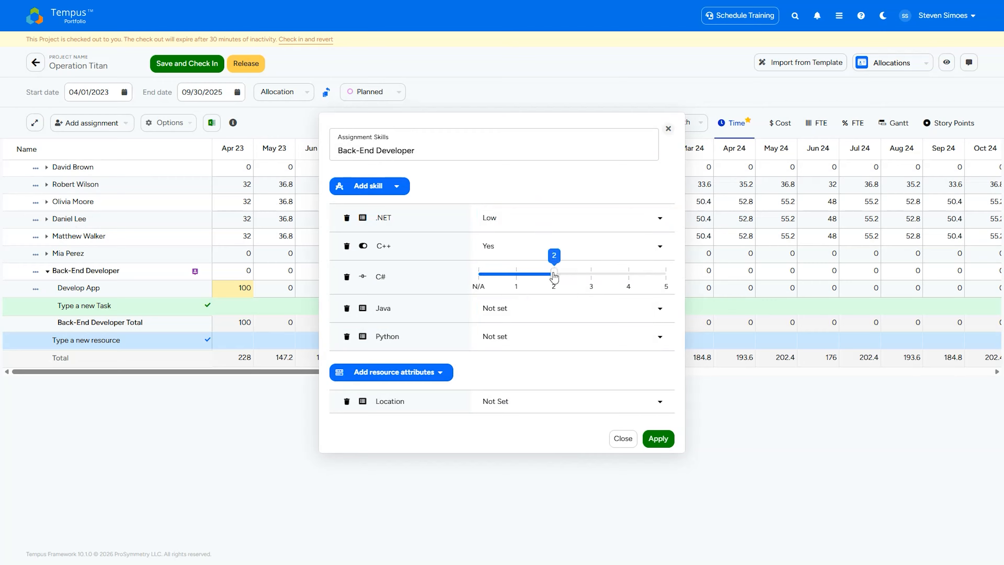
left_click(514, 312)
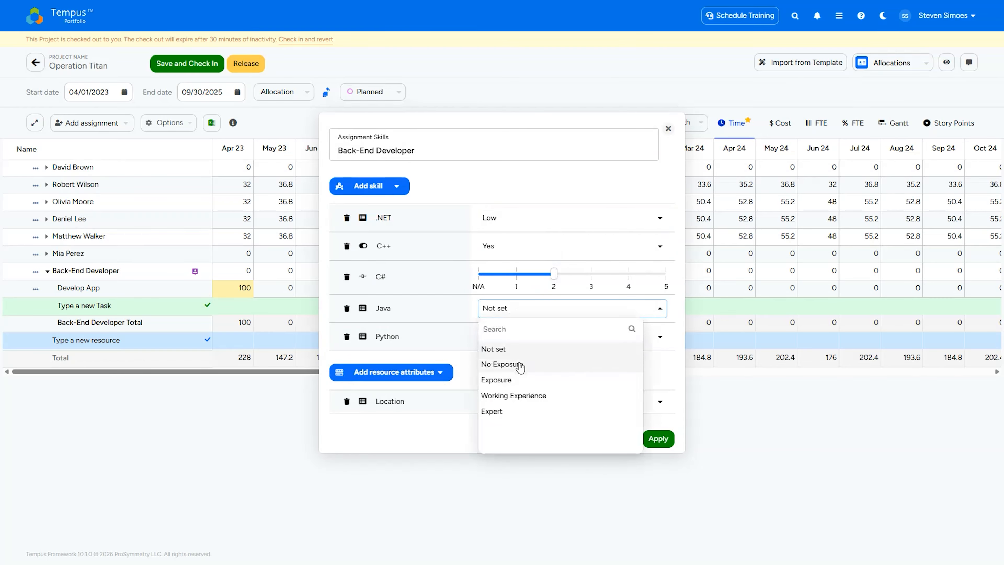
left_click(518, 380)
left_click(561, 338)
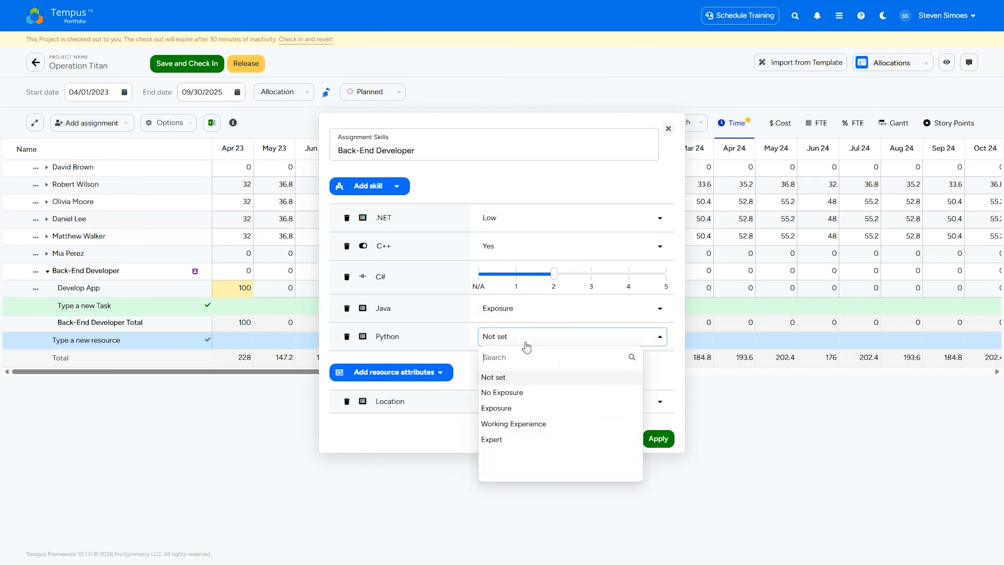
left_click(499, 425)
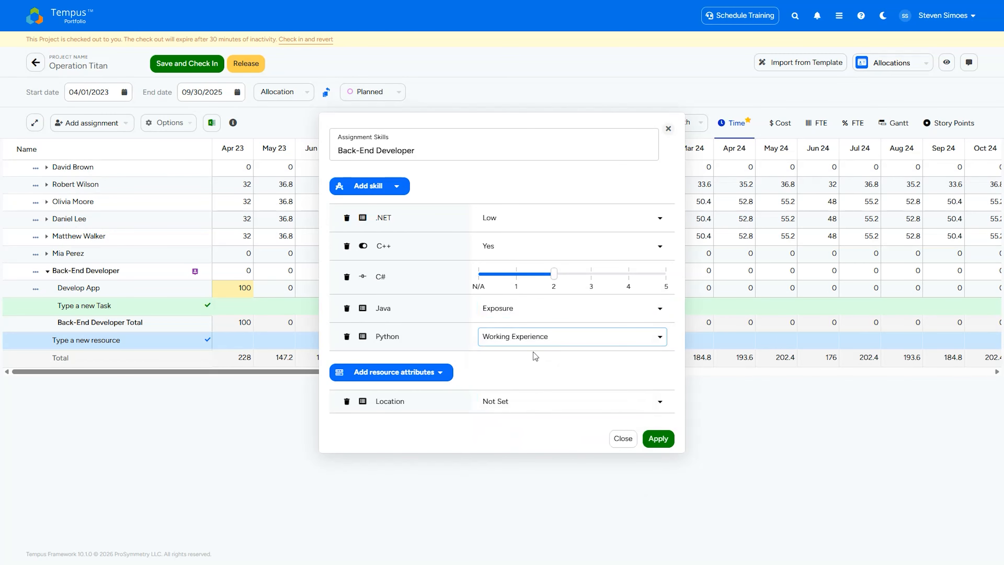
- Set the Location attribute to New York and apply the assignment skill requirements
left_click(552, 408)
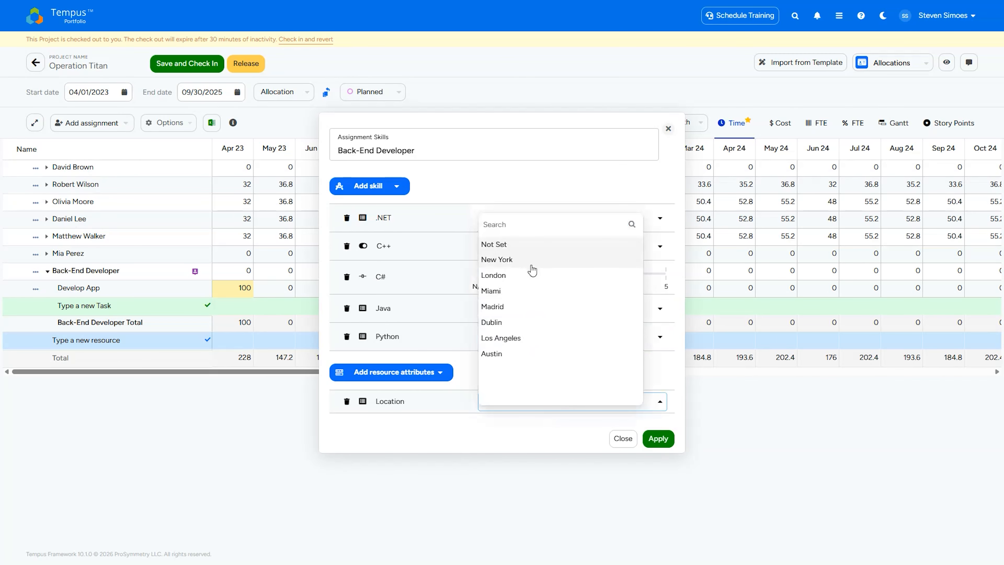
left_click(524, 260)
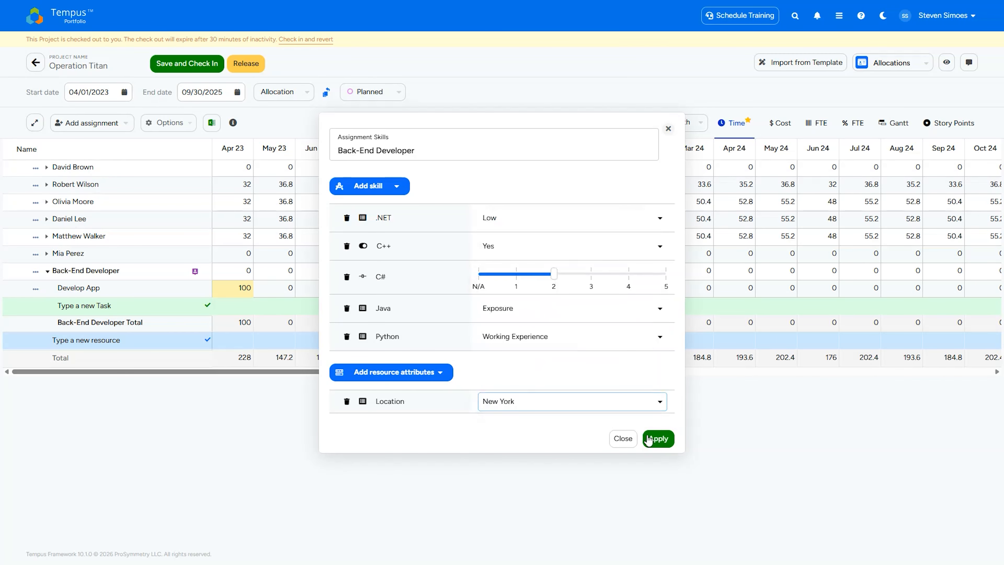
left_click(658, 438)
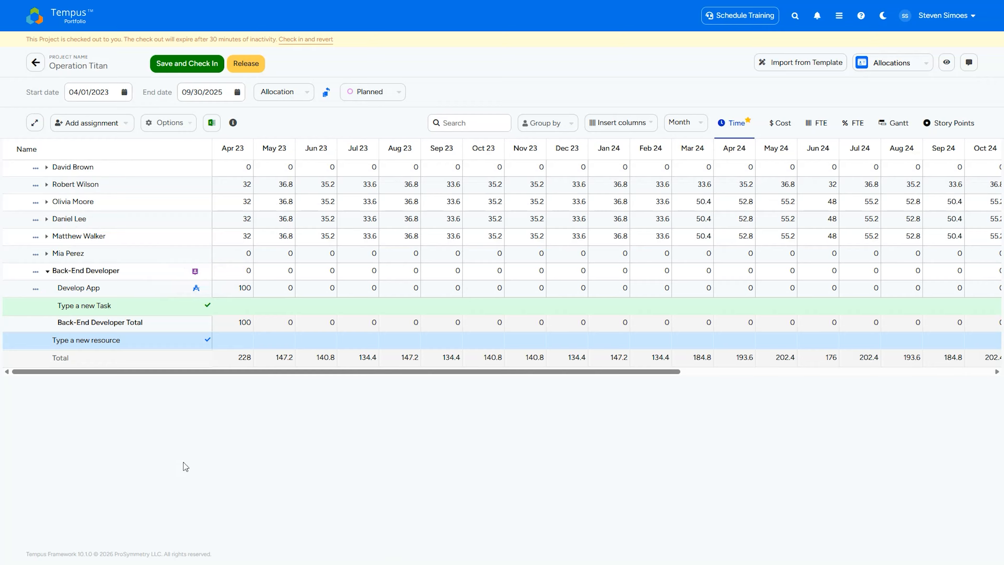
- Open Resource Replace for the Develop App task under Back-End Developer
left_click(36, 290)
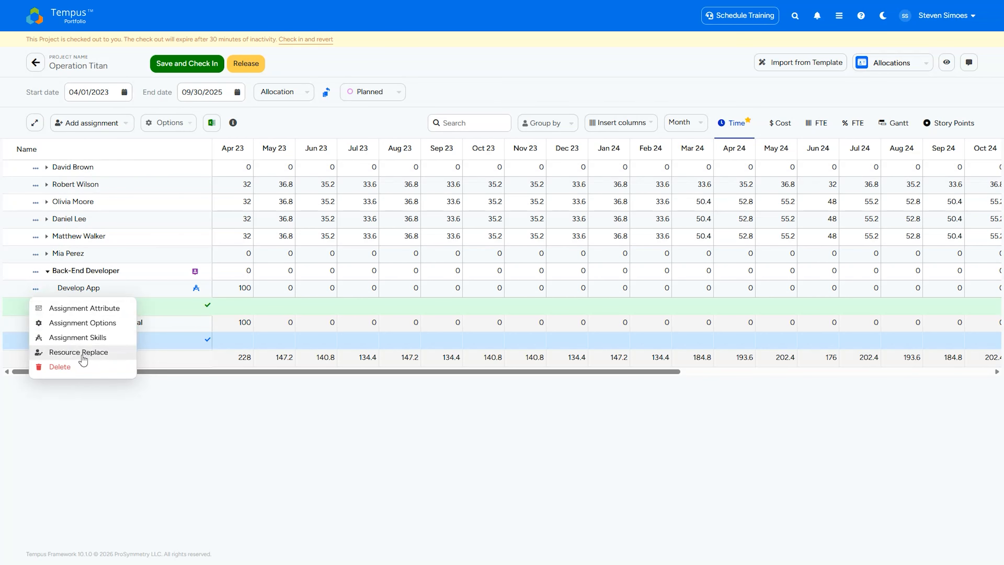
left_click(70, 351)
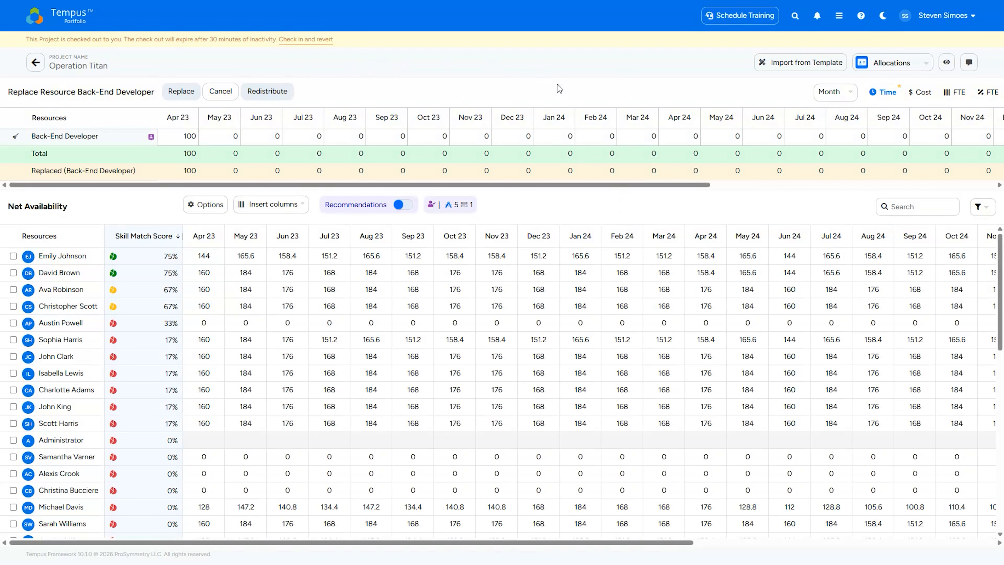
- Turn the Skill Match Score grid option off and back on for the Net Availability grid
left_click(204, 202)
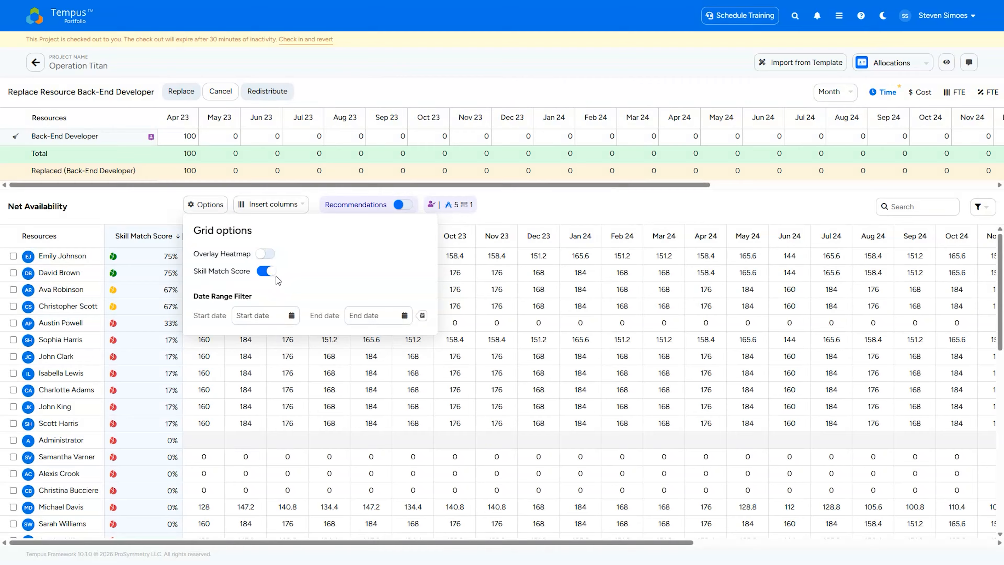
left_click(266, 271)
left_click(266, 271)
left_click(548, 210)
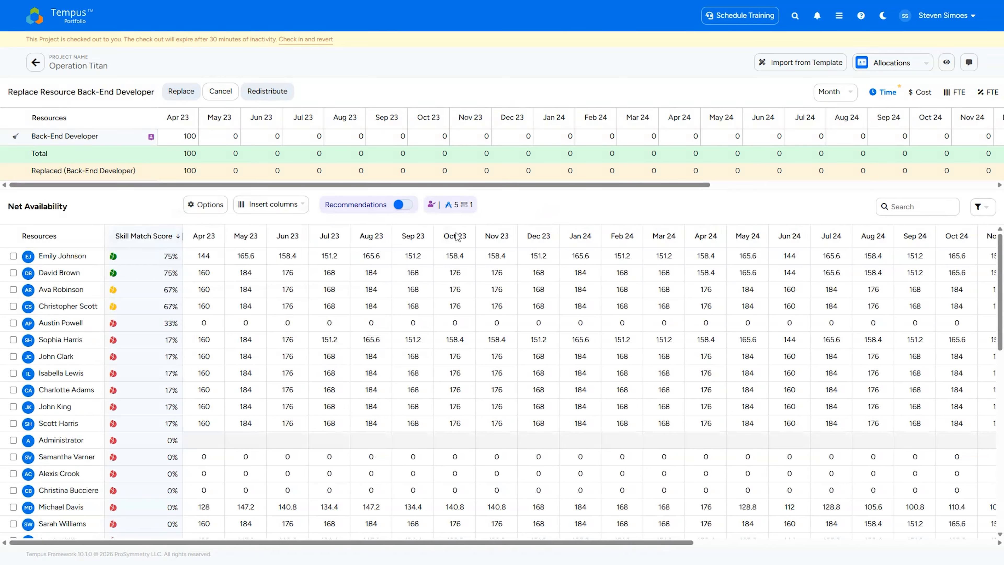
- Insert the Back End Programming Languages and Cloud Engineering skill category columns into the Net Availability grid
left_click(266, 204)
scroll(310, 368, "down", 5)
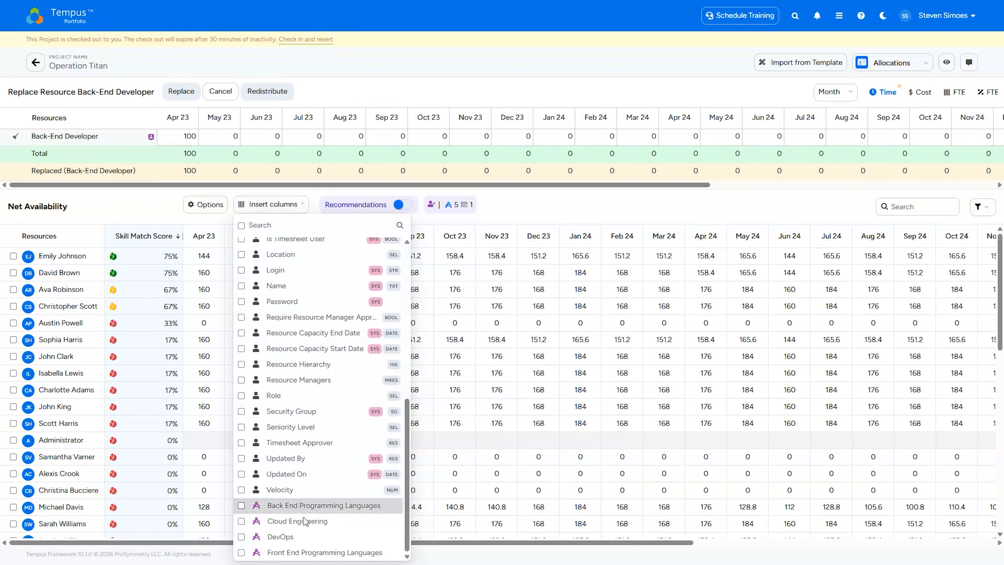
left_click(240, 507)
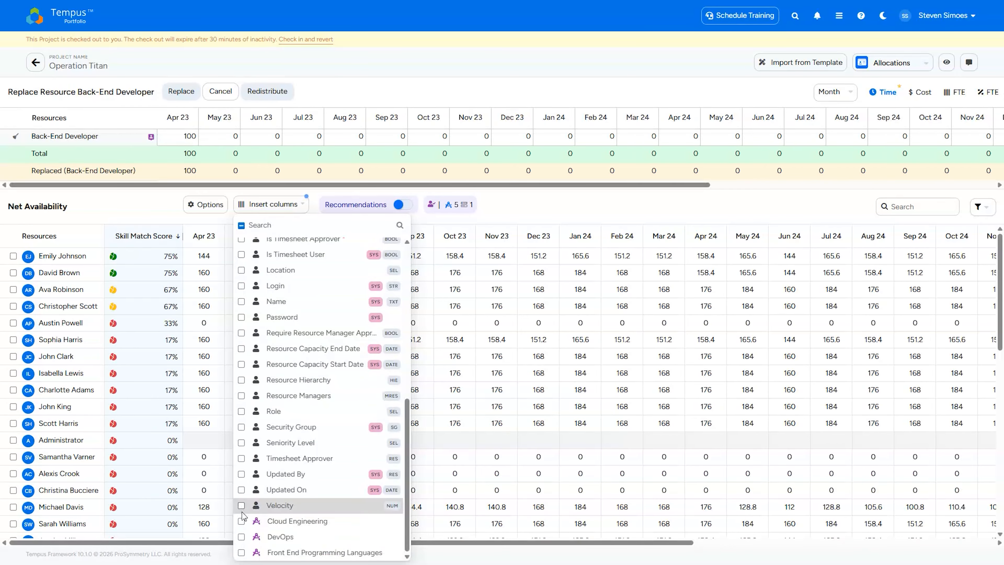
left_click(241, 521)
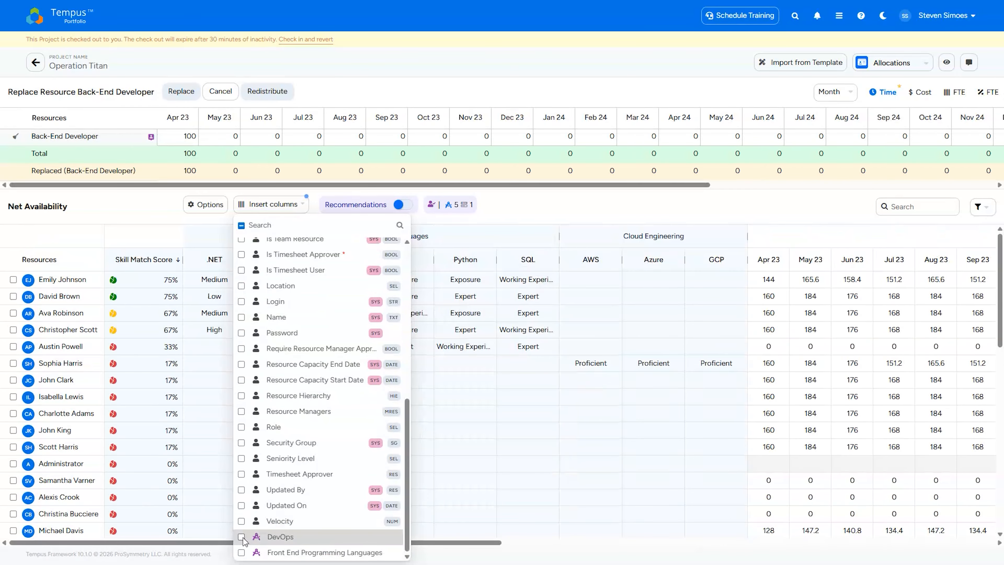
left_click(603, 186)
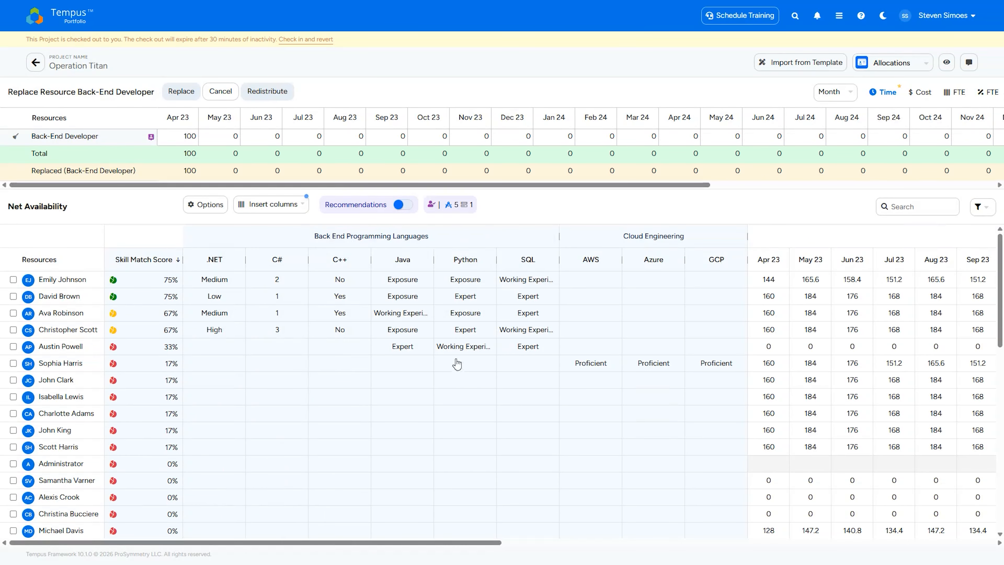
- Remove the Back End Programming Languages and Cloud Engineering columns from the Net Availability grid
left_click(259, 205)
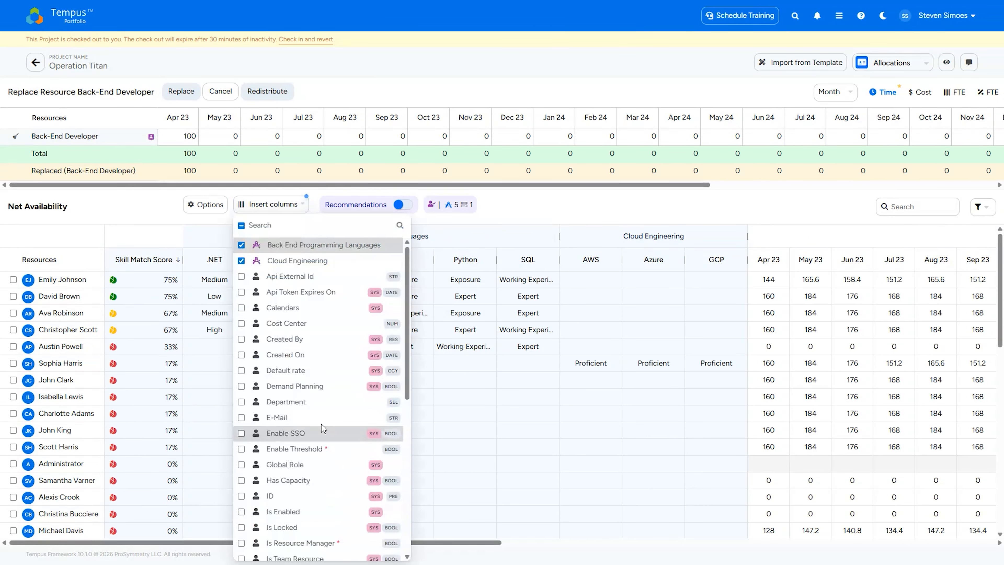
left_click(289, 246)
left_click(288, 247)
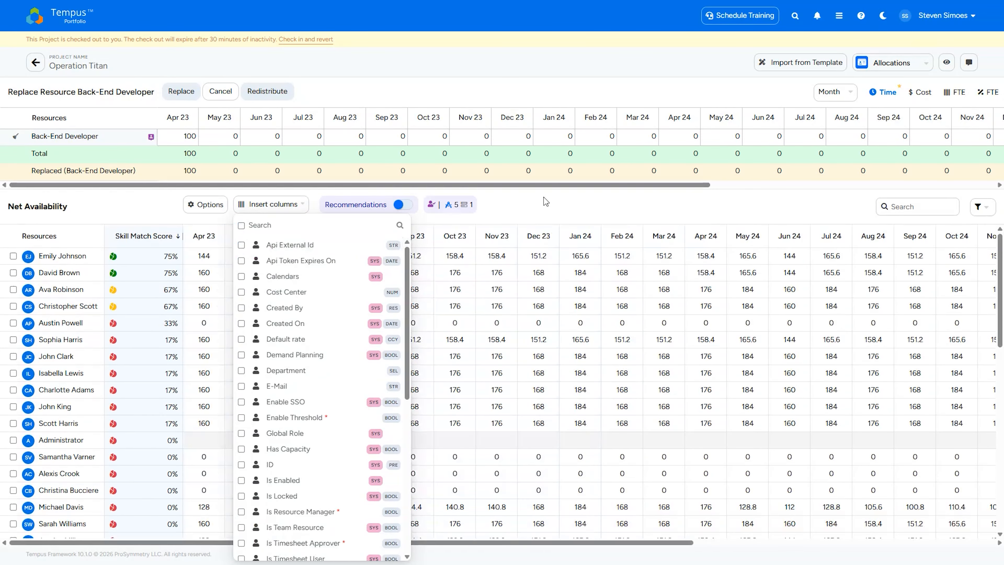
left_click(541, 206)
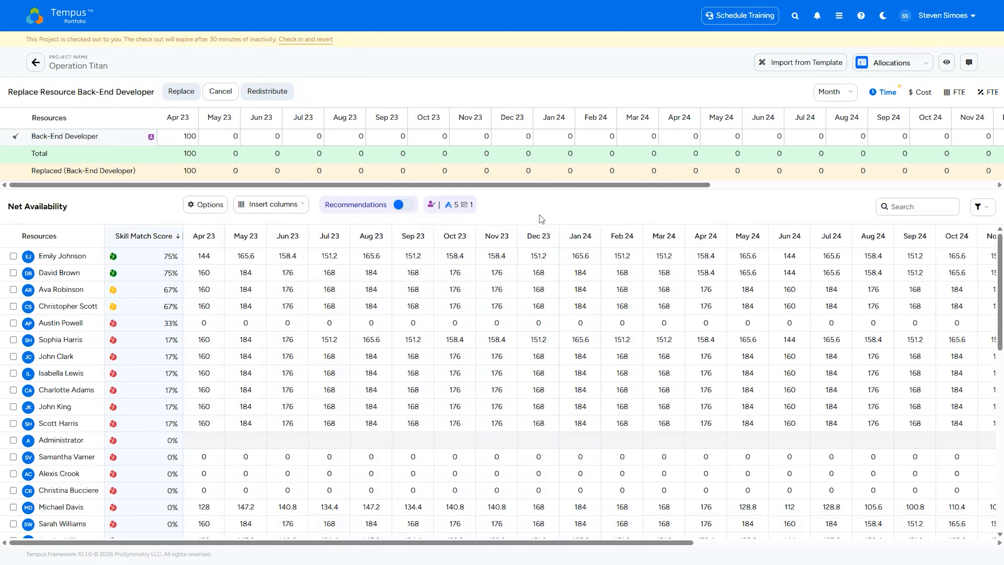
- Review the requested skills and attributes, and view the first-listed resource's skill match details as a chart and a table
left_click(451, 206)
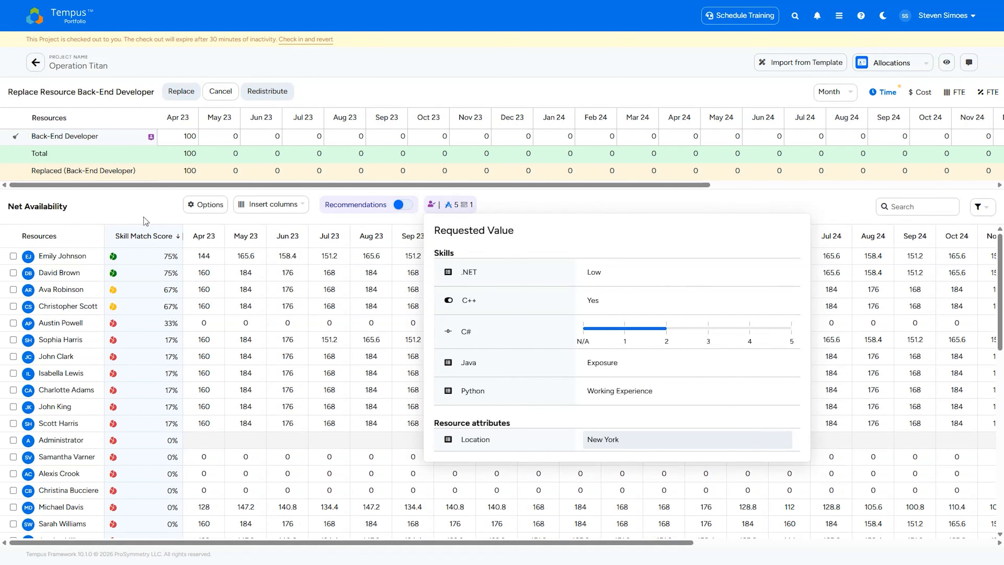
left_click(126, 204)
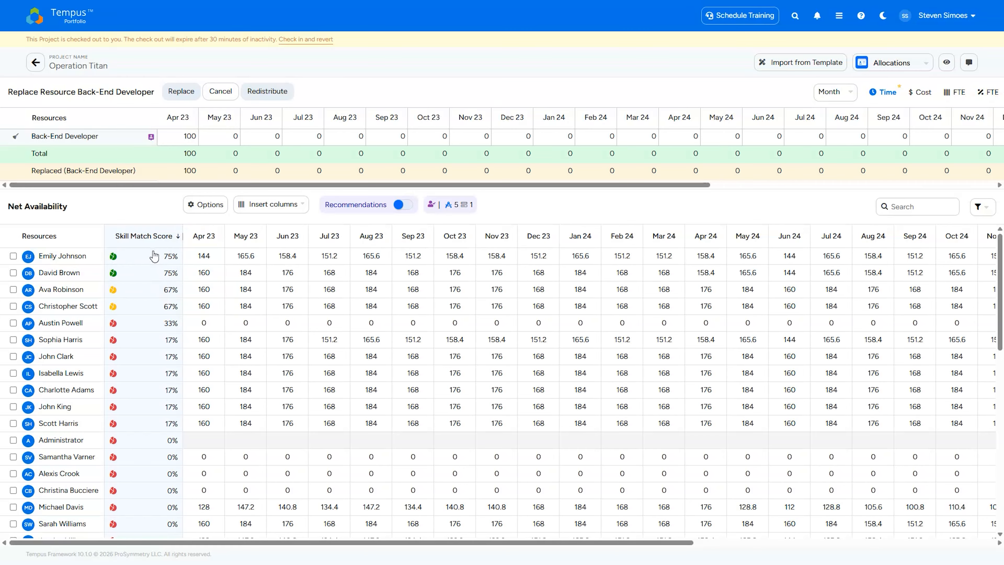
left_click(150, 260)
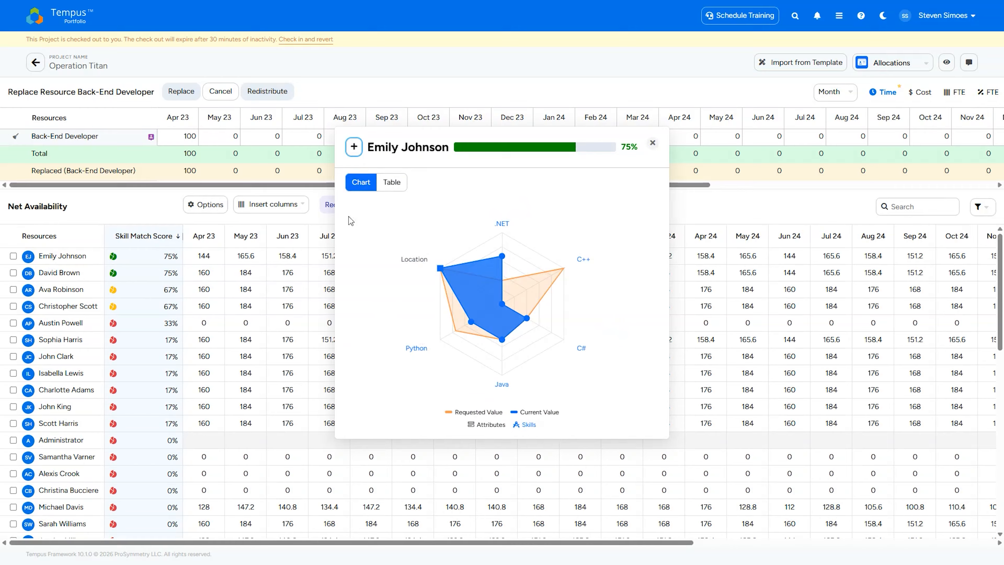
left_click(391, 183)
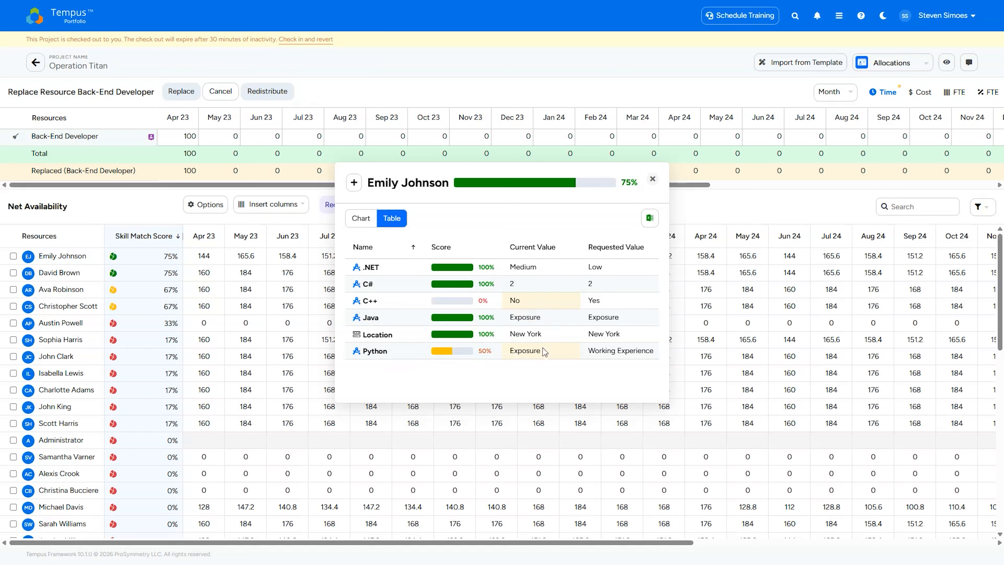
- Sort the first-listed resource's skill match table by current value to compare it with the requested values
left_click(624, 353)
left_click(555, 249)
left_click(540, 249)
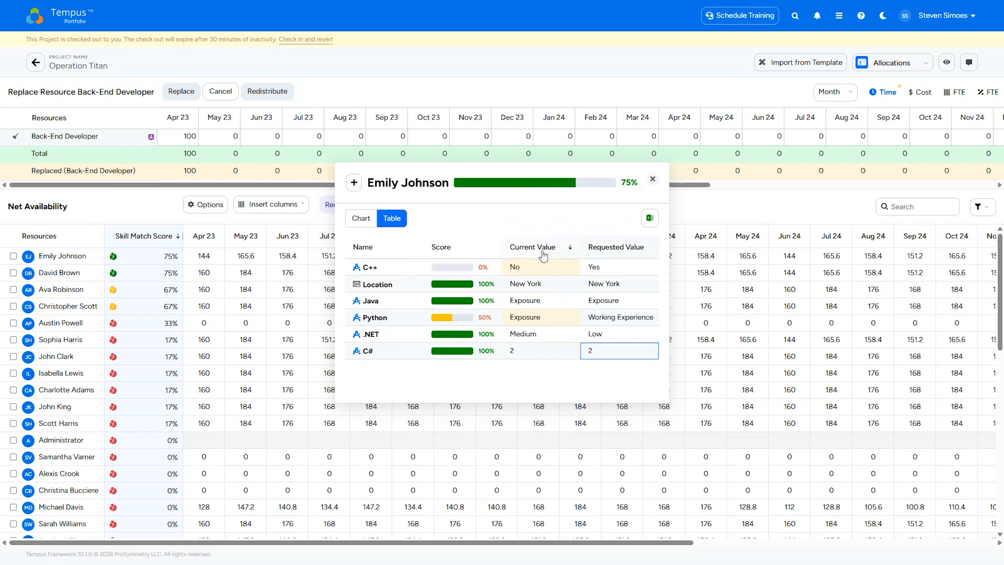
left_click(540, 249)
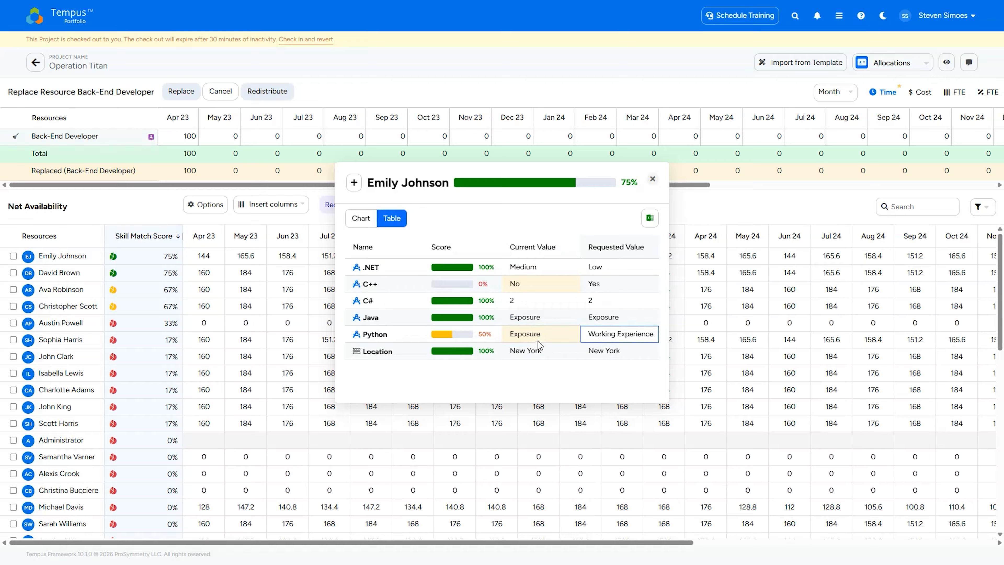
- Review the second-listed resource's skill match details as a table and add that resource as a replacement
left_click(154, 275)
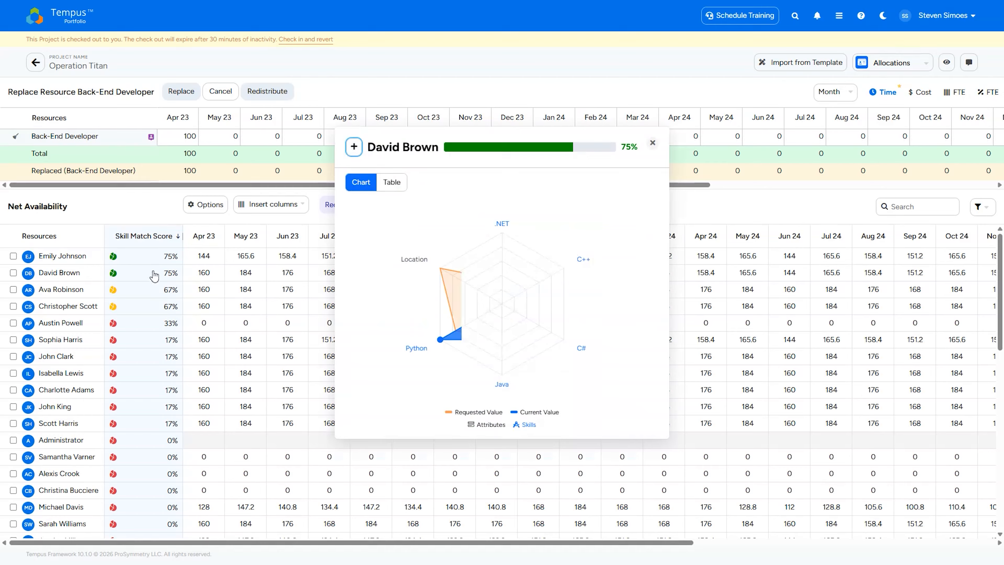
left_click(399, 184)
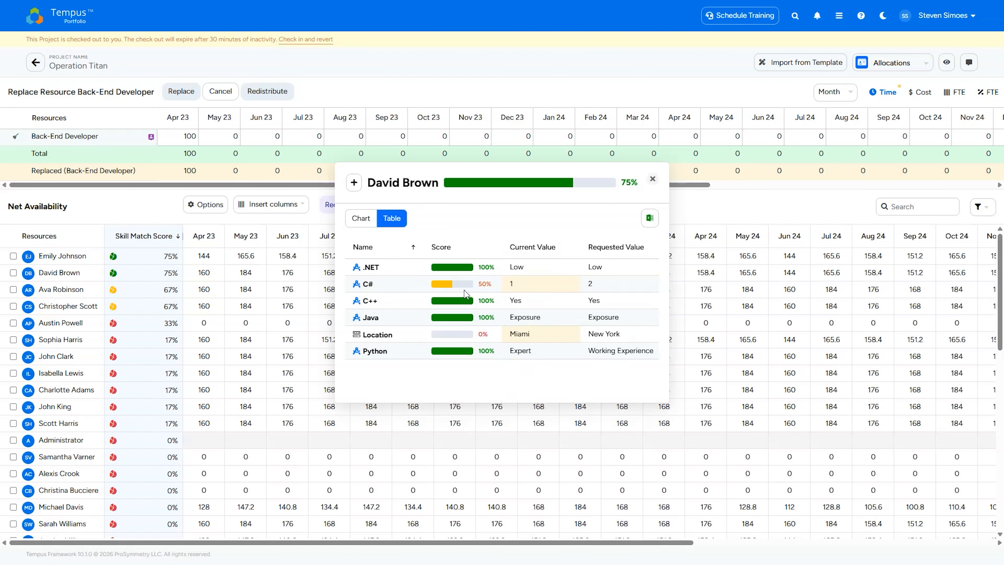
left_click(354, 182)
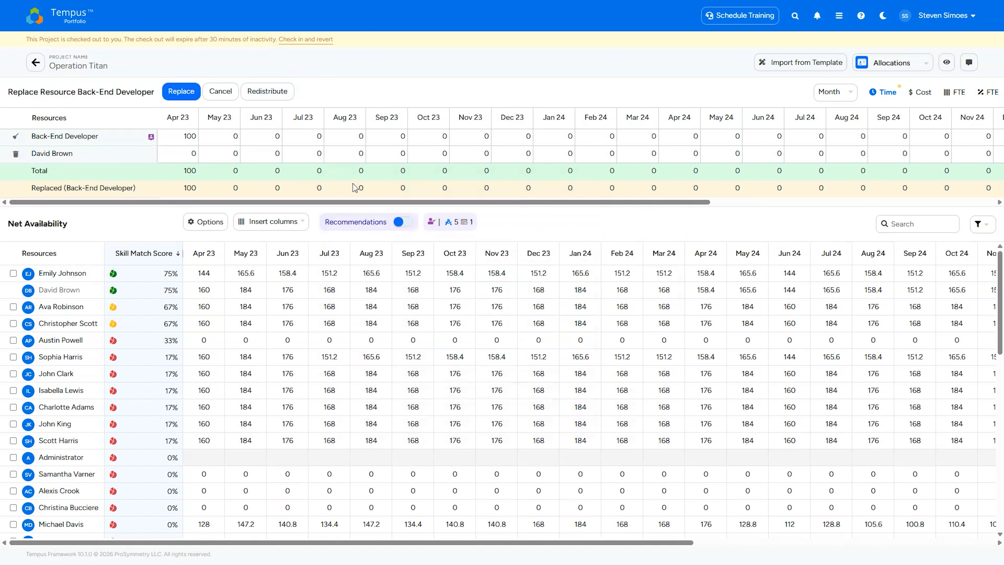
- Redistribute the Back-End Developer's hours to the added resource and carry out the replacement
left_click(266, 98)
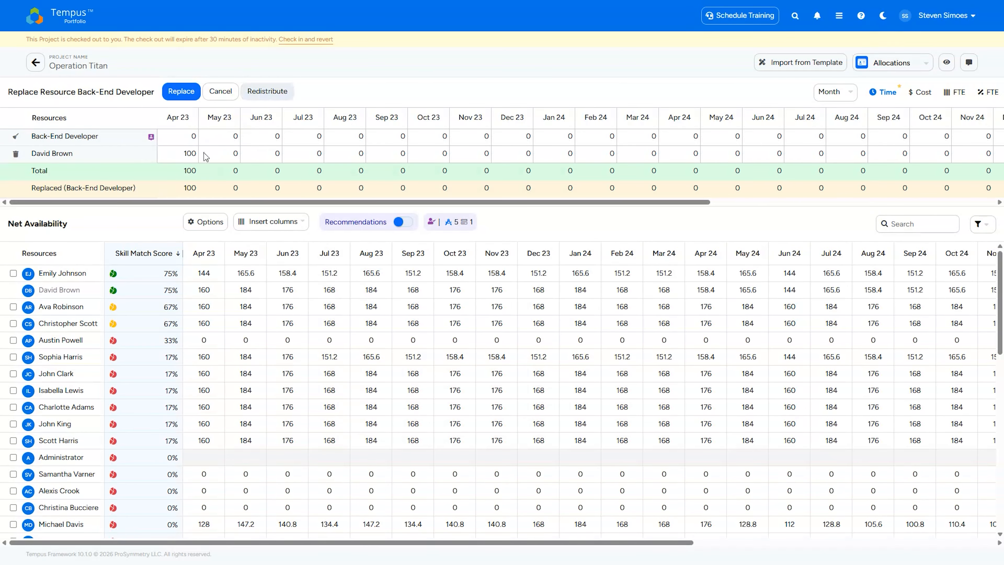
left_click(174, 95)
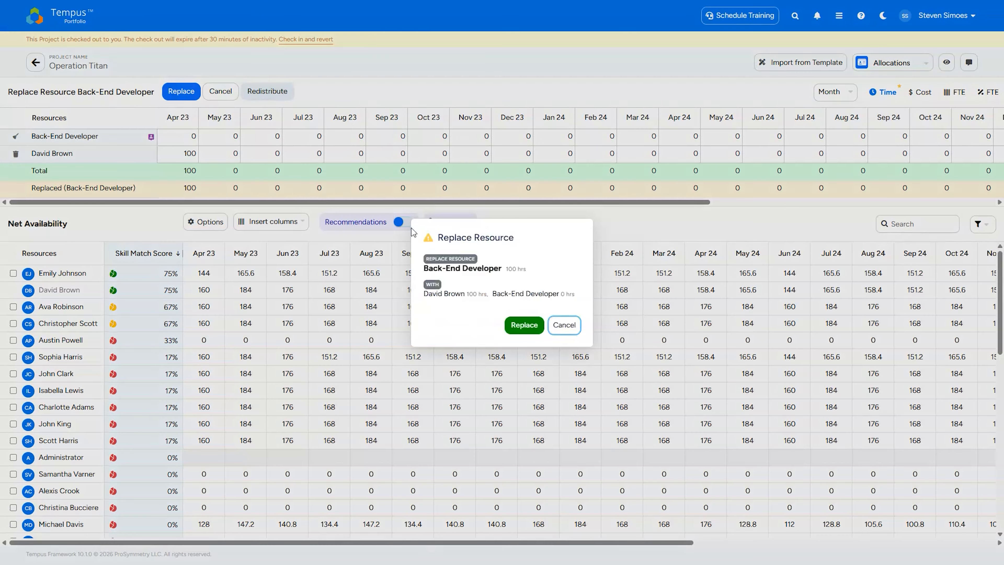
left_click(508, 324)
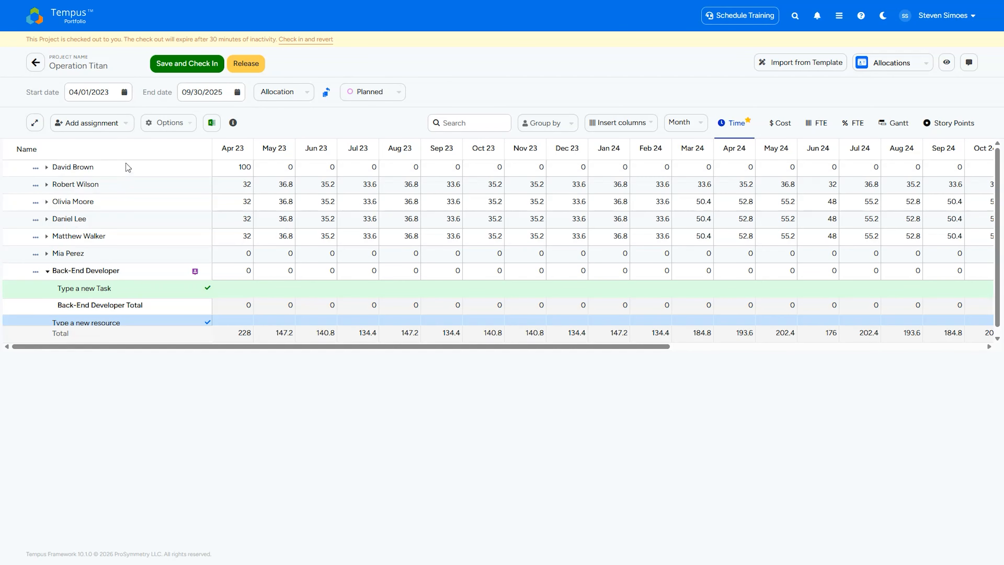
- Expand the replacement resource's row and review the assignment skills of its Develop App task
left_click(91, 165)
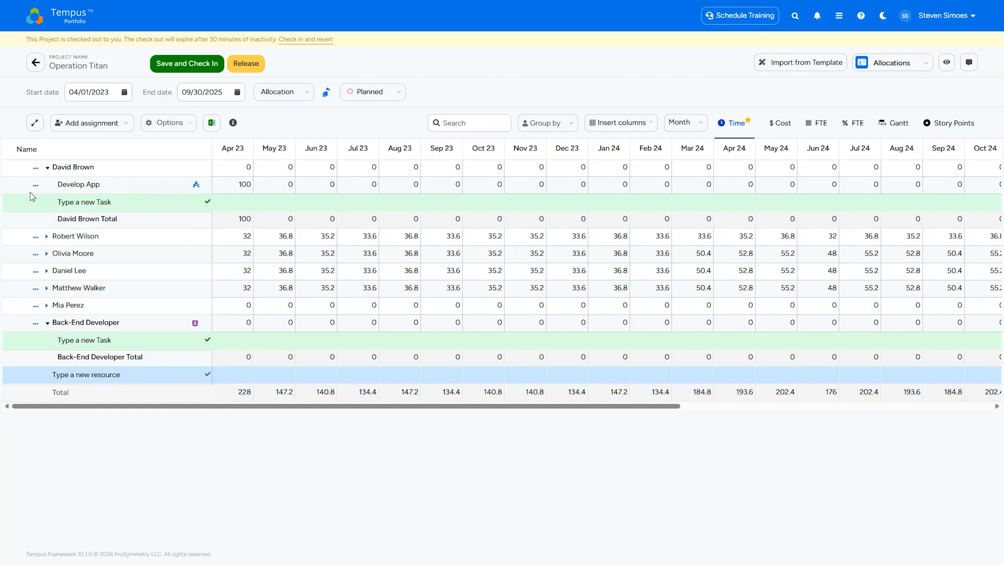
left_click(35, 185)
left_click(75, 234)
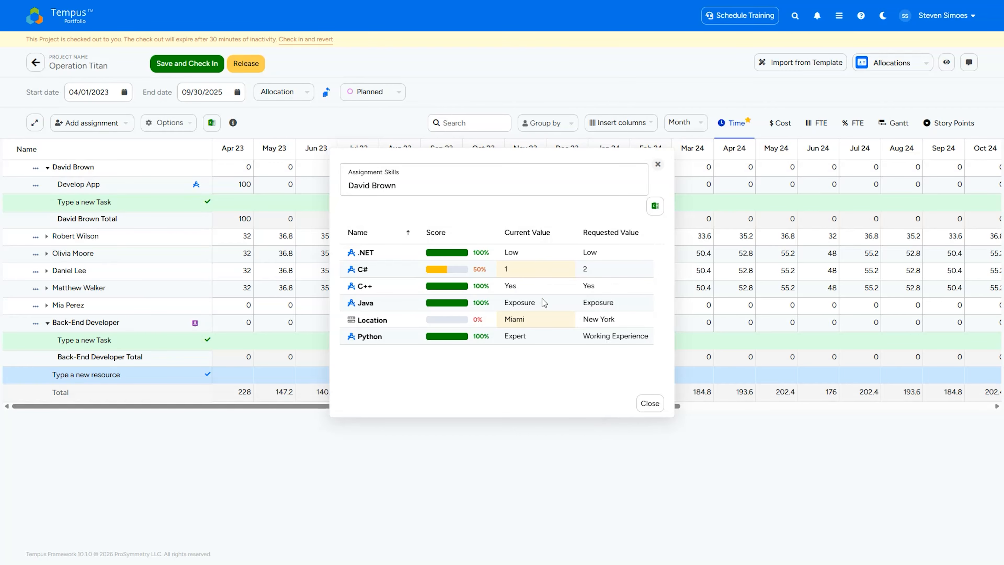
left_click(650, 404)
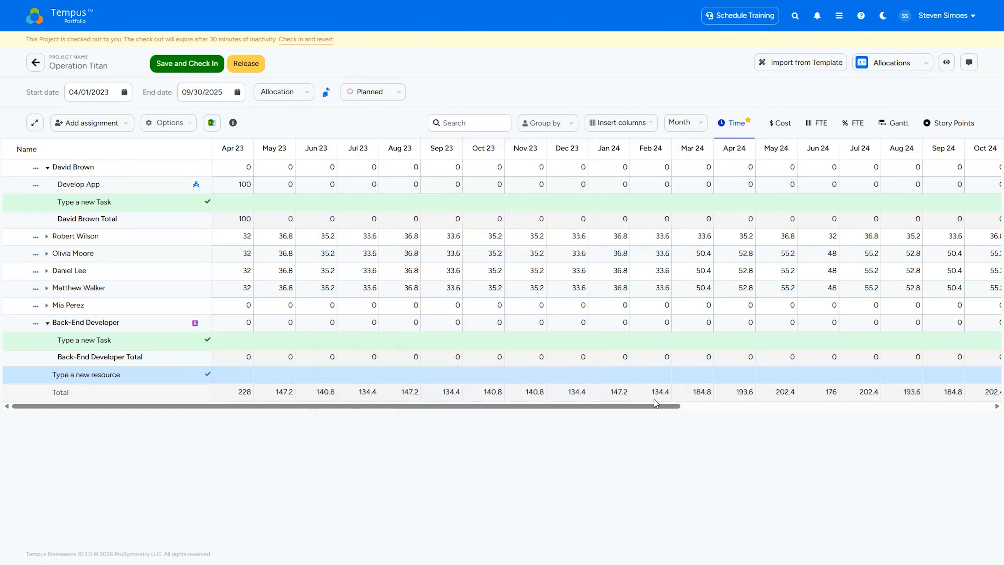
- Insert the Skill Match Score column into the allocation grid and select the Develop App task's score
left_click(617, 125)
left_click(648, 180)
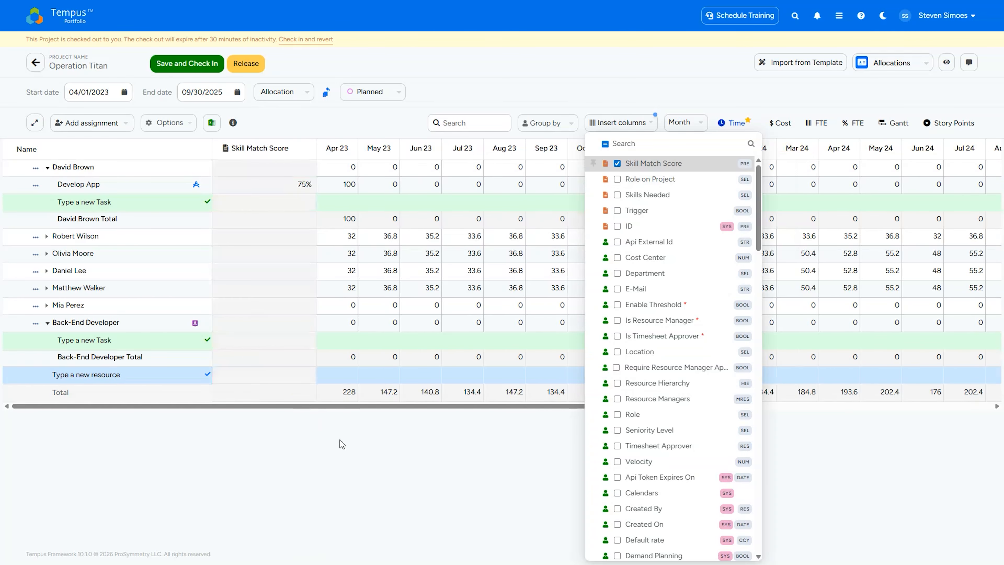
left_click(354, 427)
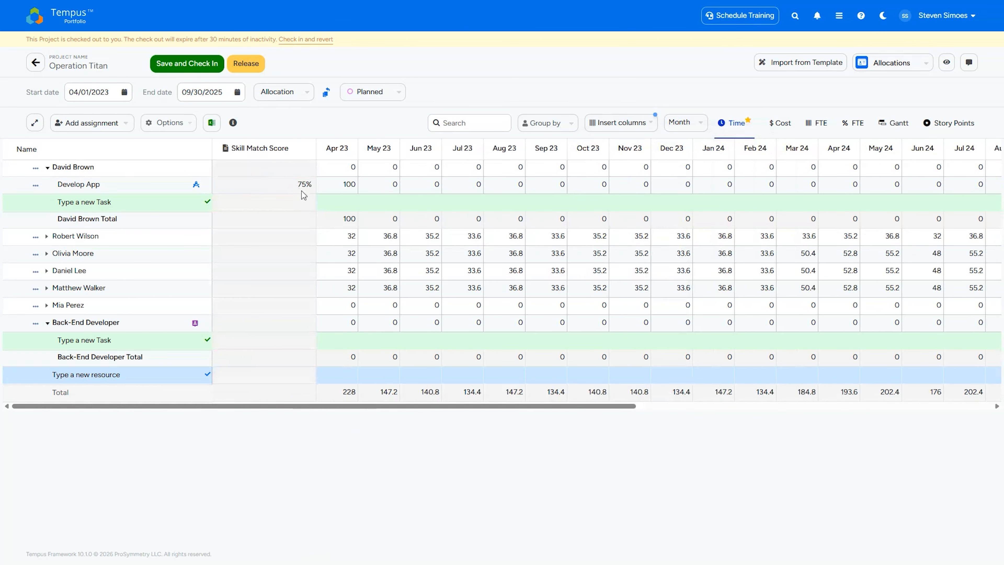
left_click(292, 184)
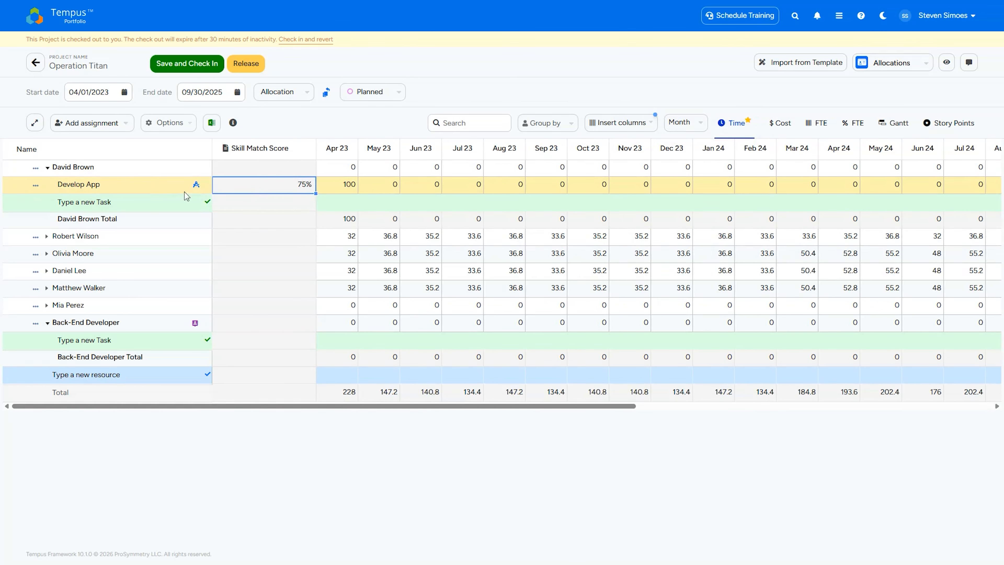